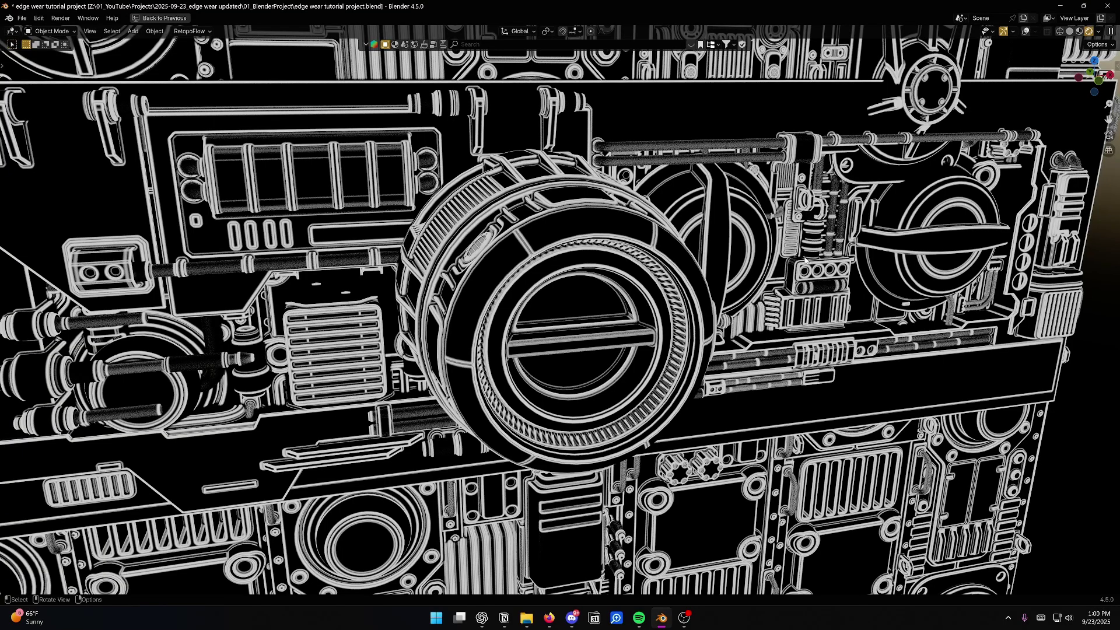
# Restore the multi-editor layout, add a Bevel node to Material.001's shader, and preview its Normal output on the model.
pyautogui.moveTo(805, 260); pyautogui.dragTo(635, 307, button='middle')
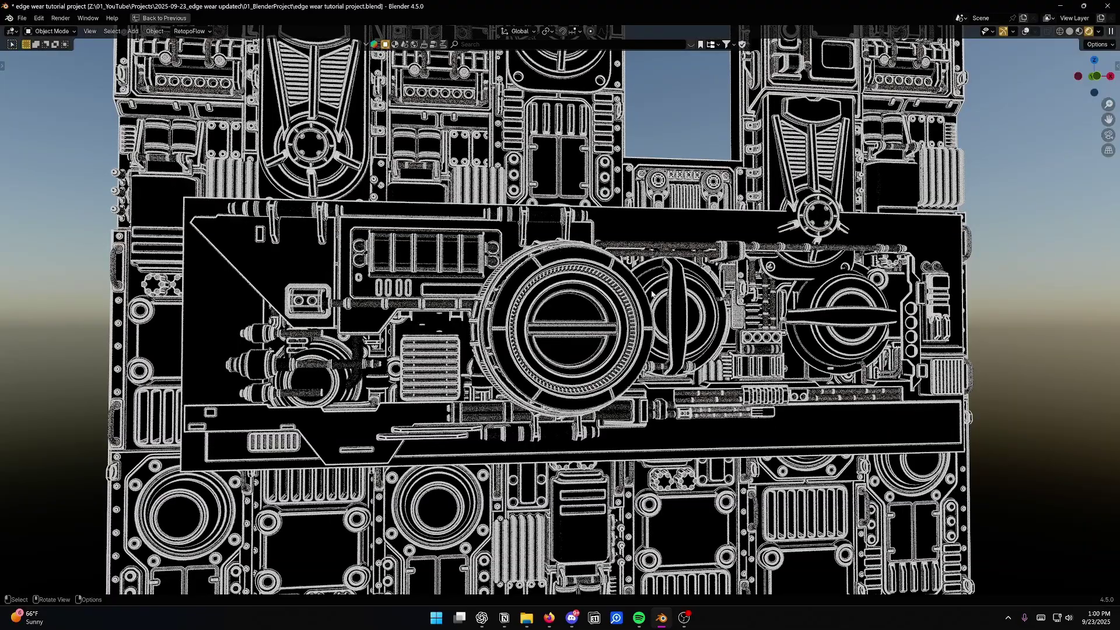
pyautogui.hotkey('ctrl', 'space')
pyautogui.hotkey('shift', 'a')
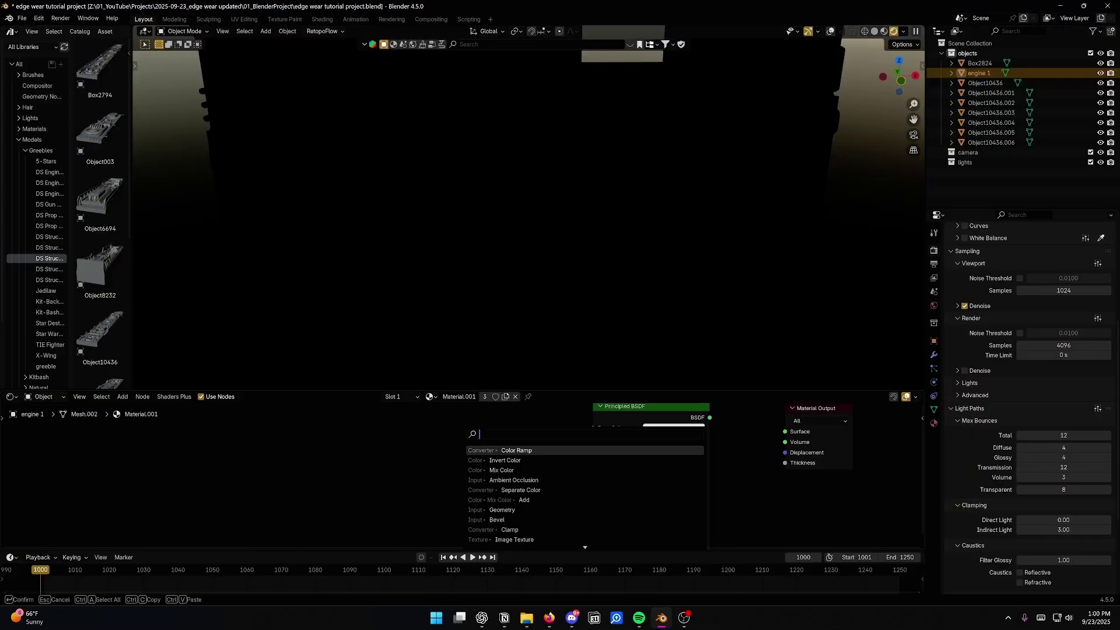
pyautogui.write('bevel')
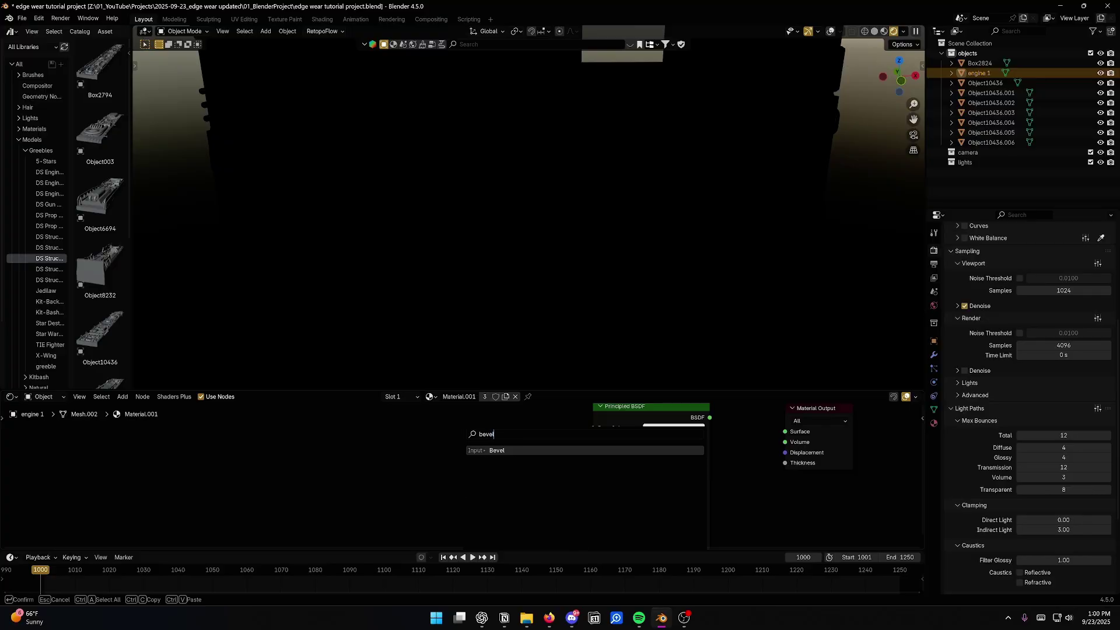
pyautogui.press('Return')
pyautogui.click(295, 453)
pyautogui.keyDown('ctrl'); pyautogui.keyDown('shift'); pyautogui.click(328, 463); pyautogui.keyUp('shift'); pyautogui.keyUp('ctrl')
pyautogui.moveTo(328, 463); pyautogui.dragTo(299, 461)
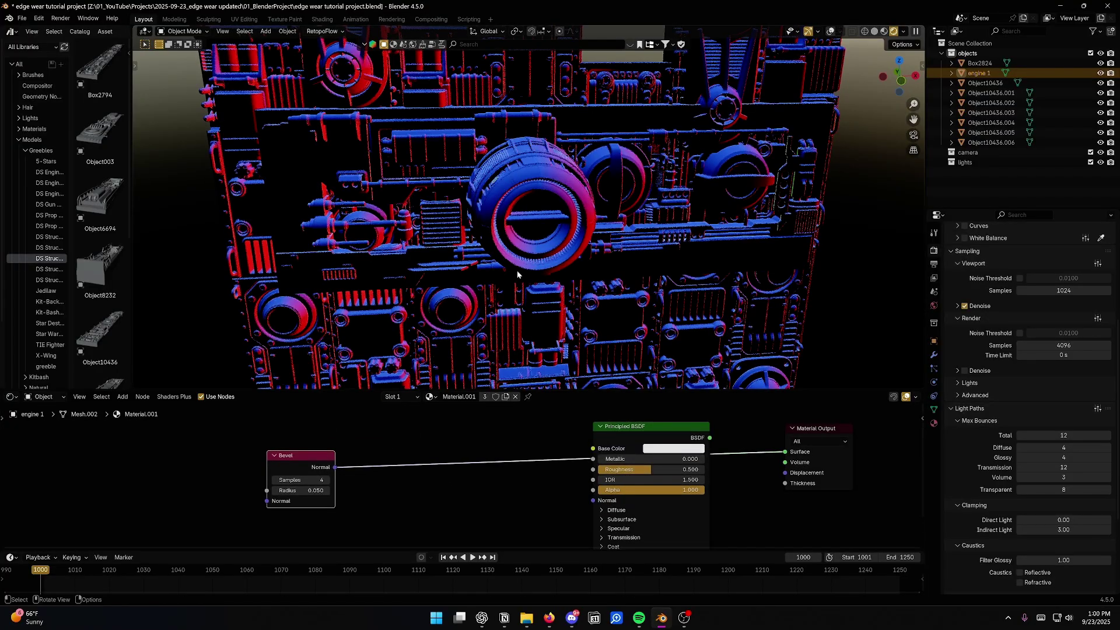
# Look closely at the engine's beveled edges and set the Bevel node's radius to 0.060.
pyautogui.moveTo(530, 260); pyautogui.dragTo(550, 213, button='middle')
pyautogui.scroll(4, 550, 213)
pyautogui.keyDown('alt'); pyautogui.middleClick(458, 123); pyautogui.keyUp('alt')
pyautogui.moveTo(475, 160); pyautogui.dragTo(492, 197, button='middle')
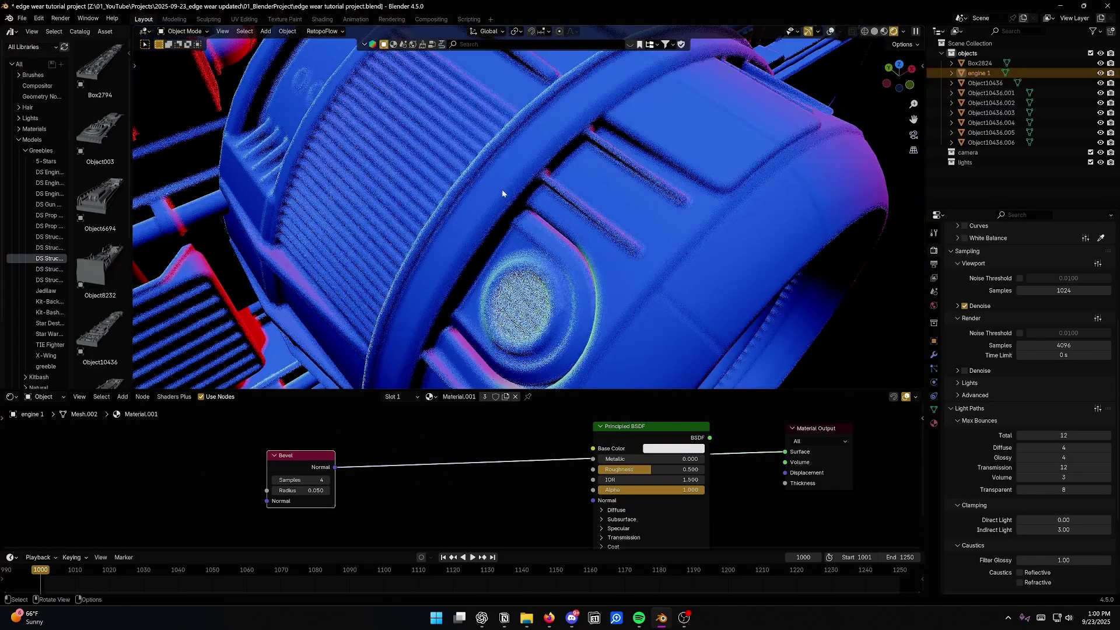
pyautogui.scroll(4, 502, 189)
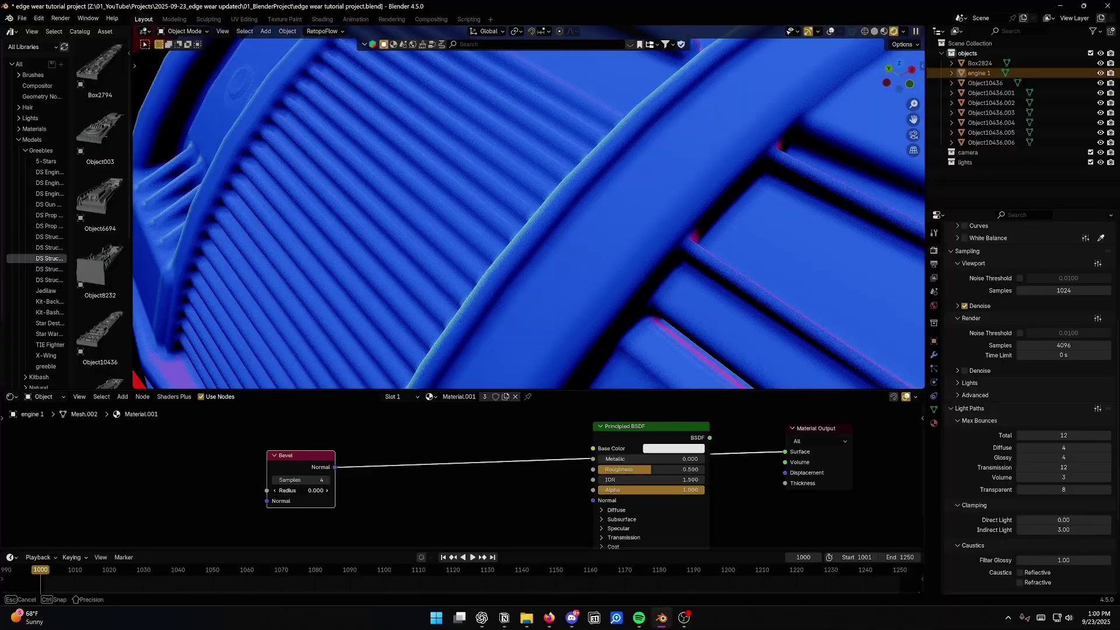
pyautogui.moveTo(301, 491); pyautogui.dragTo(327, 495)
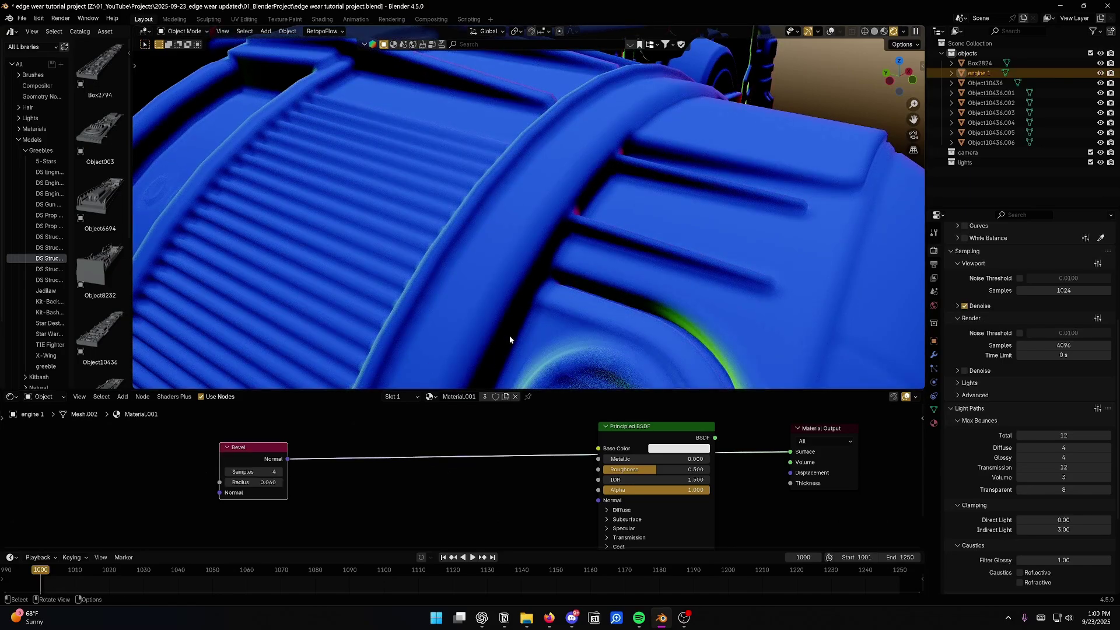
# Switch the render engine to EEVEE to compare the bevel effect on the engine, and return to Cycles.
pyautogui.scroll(-6, 667, 268)
pyautogui.moveTo(681, 257); pyautogui.dragTo(653, 245, button='middle')
pyautogui.scroll(6, 1045, 316)
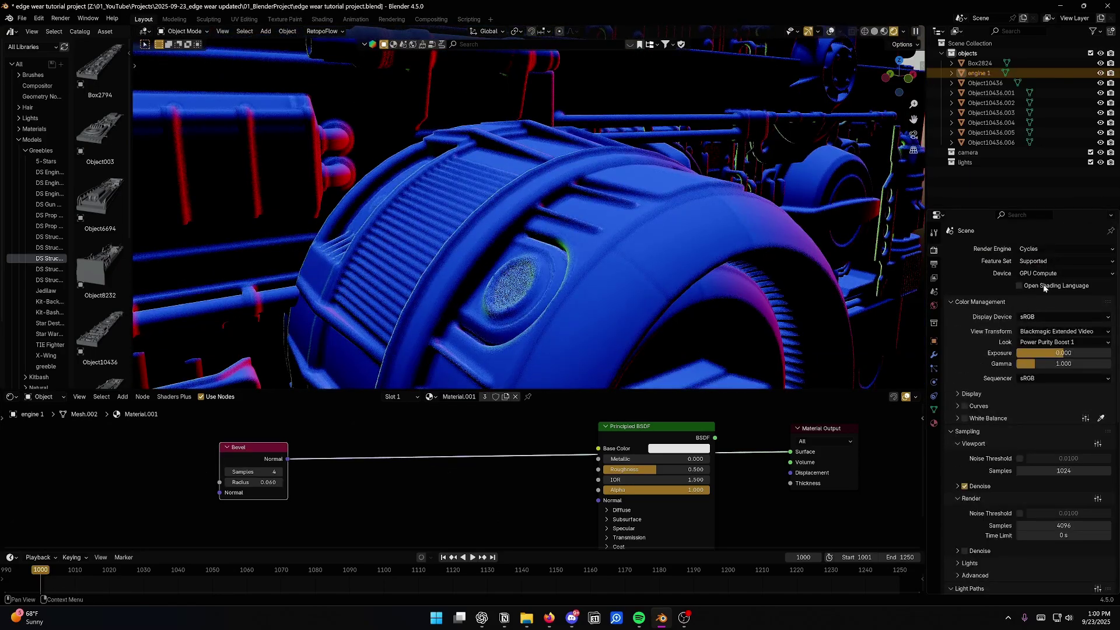
pyautogui.click(1044, 249)
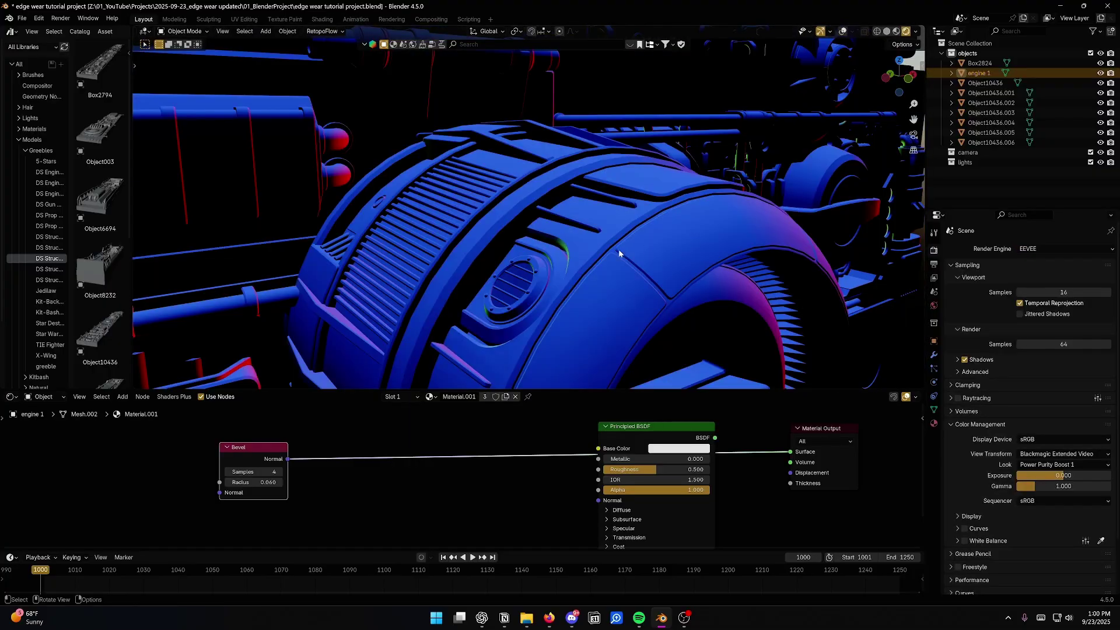
pyautogui.moveTo(619, 251); pyautogui.dragTo(631, 267, button='middle')
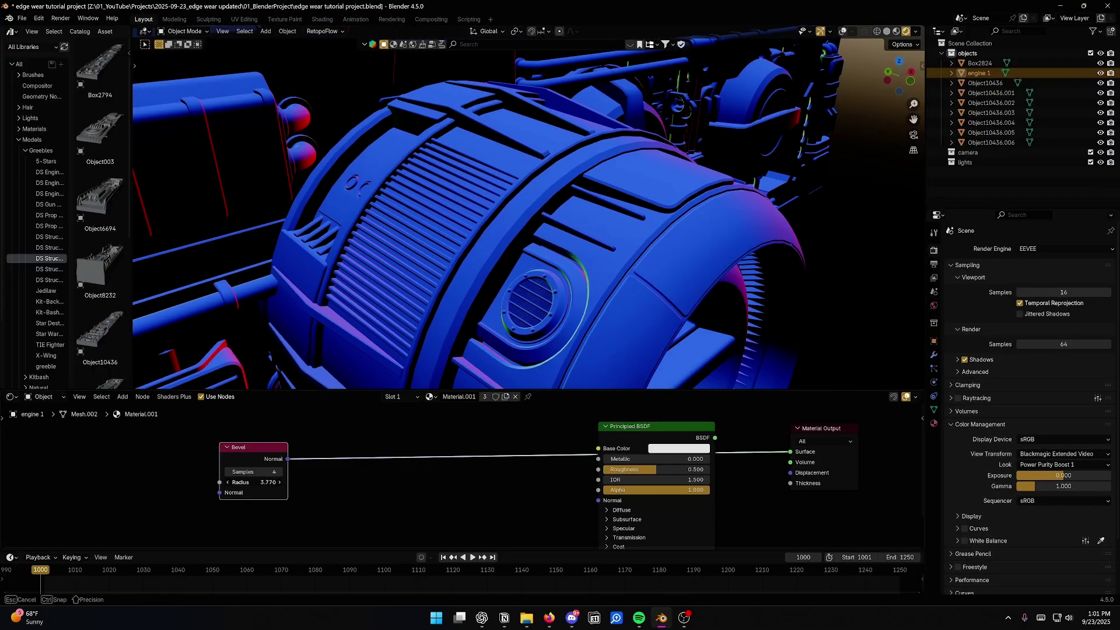
pyautogui.click(1037, 249)
pyautogui.click(1030, 283)
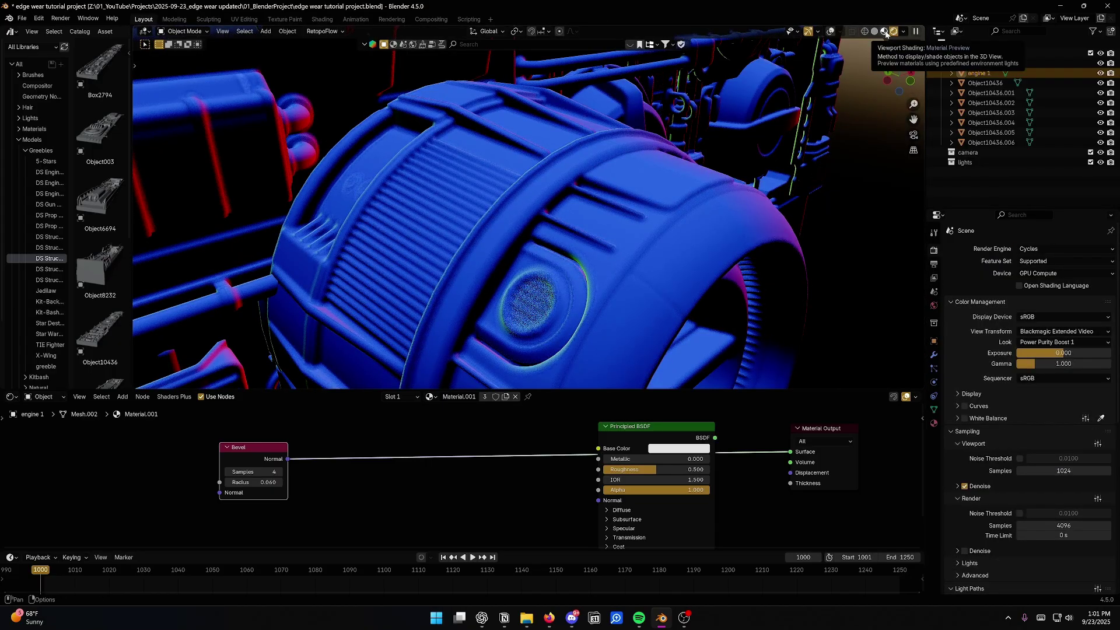
# Compare the bevel effect in Material Preview shading, and return the viewport to Rendered shading.
pyautogui.click(885, 32)
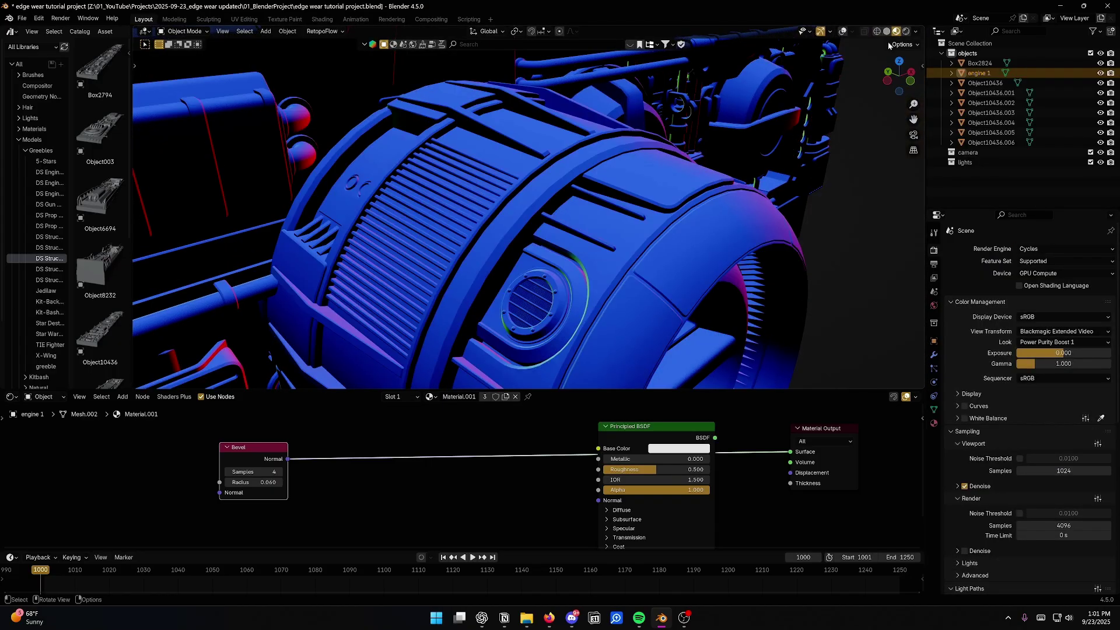
pyautogui.moveTo(709, 161); pyautogui.dragTo(838, 47, button='middle')
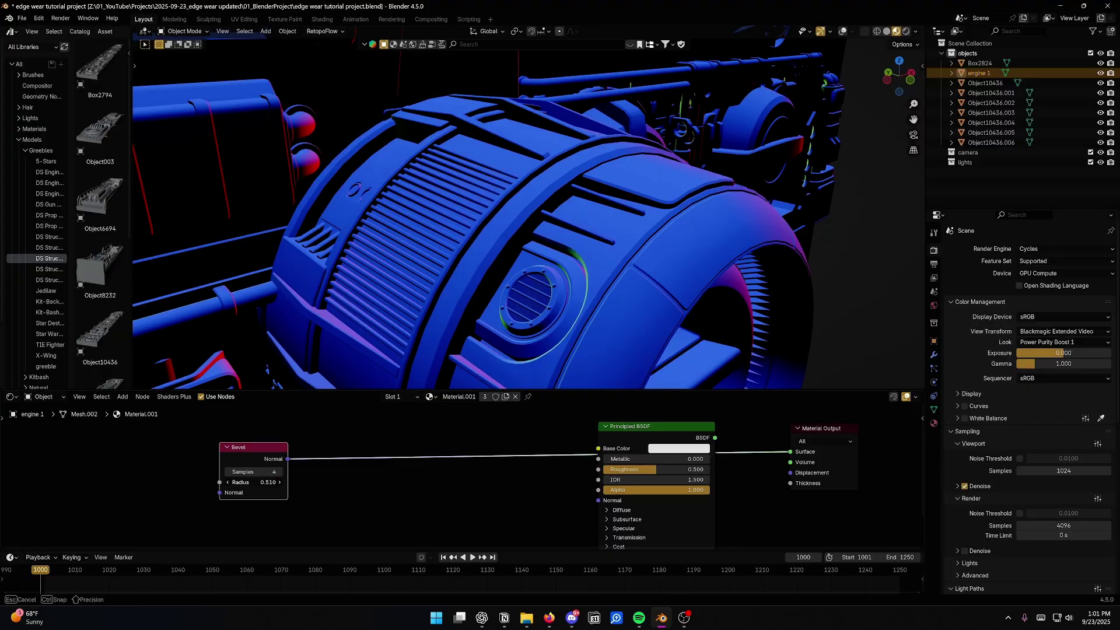
pyautogui.click(907, 31)
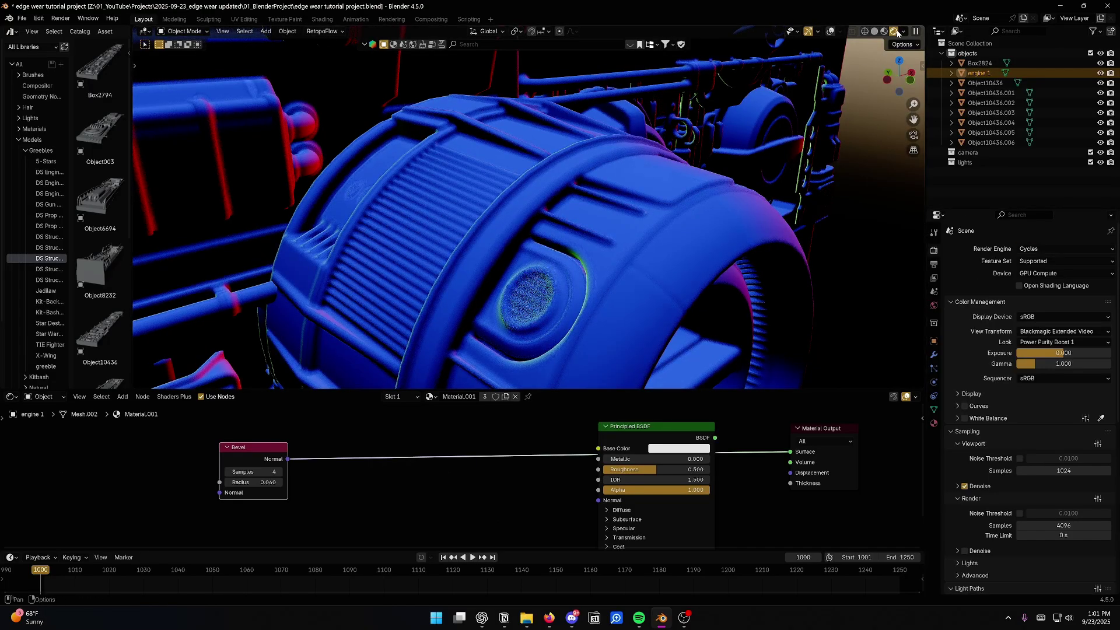
pyautogui.moveTo(688, 243); pyautogui.dragTo(677, 287, button='middle')
# Reposition the Bevel node and set its samples to 8 and its radius to 0.140.
pyautogui.moveTo(447, 486); pyautogui.dragTo(541, 476, button='middle')
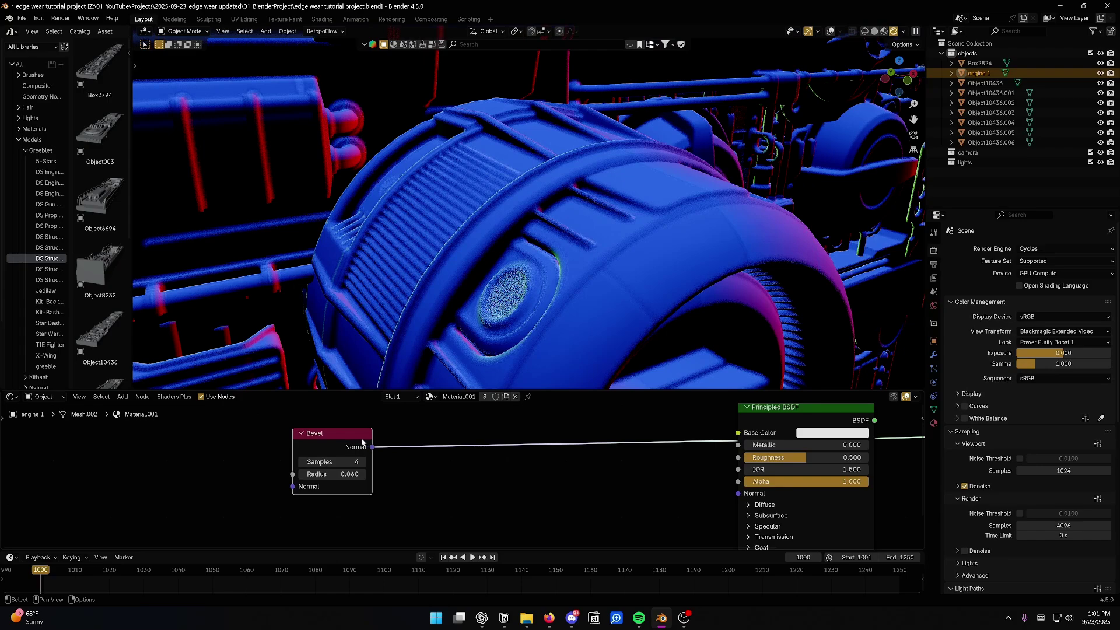
pyautogui.moveTo(363, 442); pyautogui.dragTo(298, 438)
pyautogui.moveTo(373, 470); pyautogui.dragTo(425, 466, button='middle')
pyautogui.moveTo(315, 438); pyautogui.dragTo(341, 445)
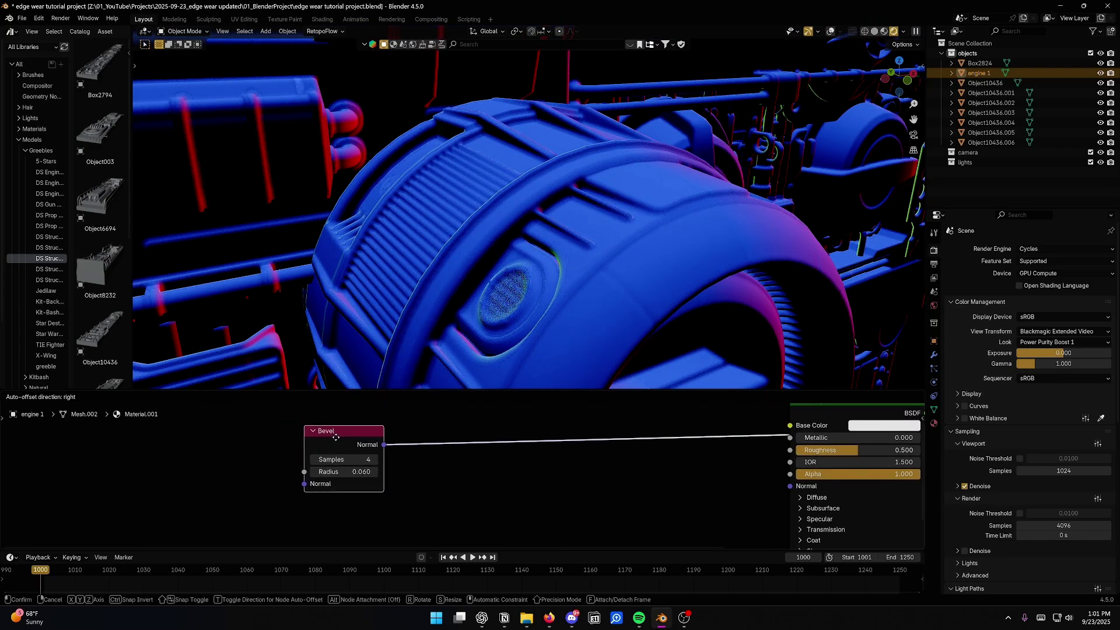
pyautogui.press('Return')
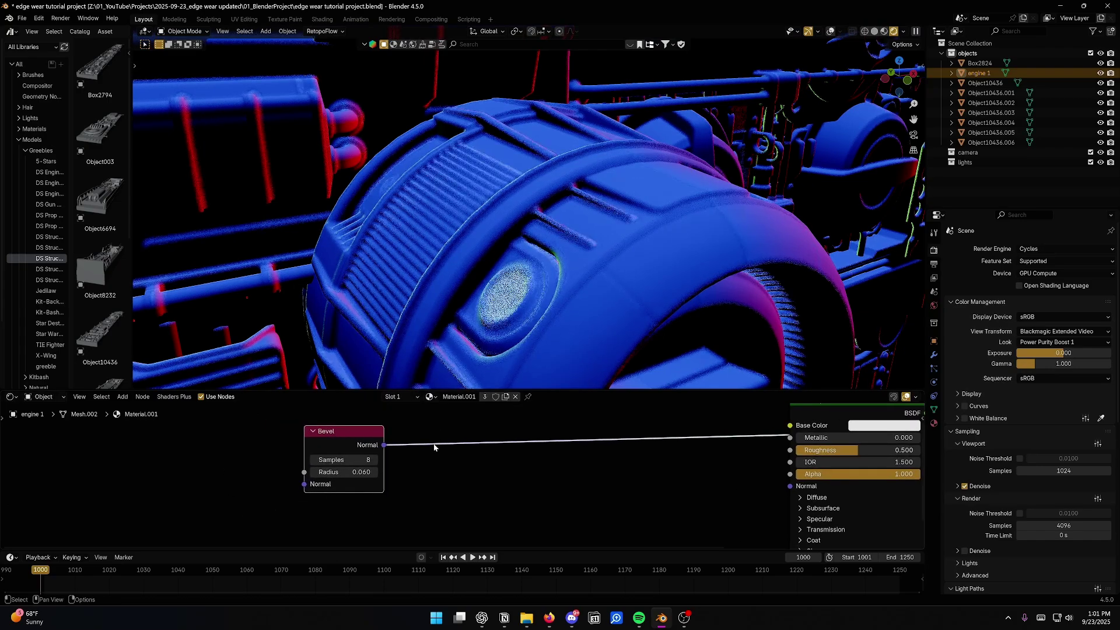
pyautogui.moveTo(465, 320); pyautogui.dragTo(467, 318, button='middle')
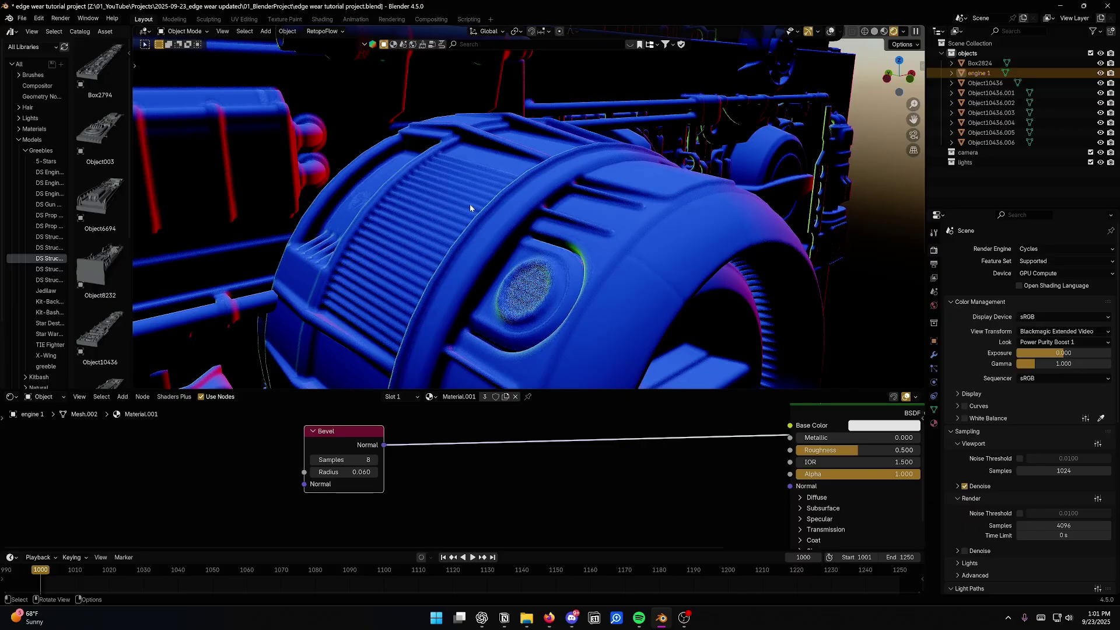
pyautogui.moveTo(371, 432); pyautogui.dragTo(354, 451)
pyautogui.moveTo(327, 490); pyautogui.dragTo(353, 491)
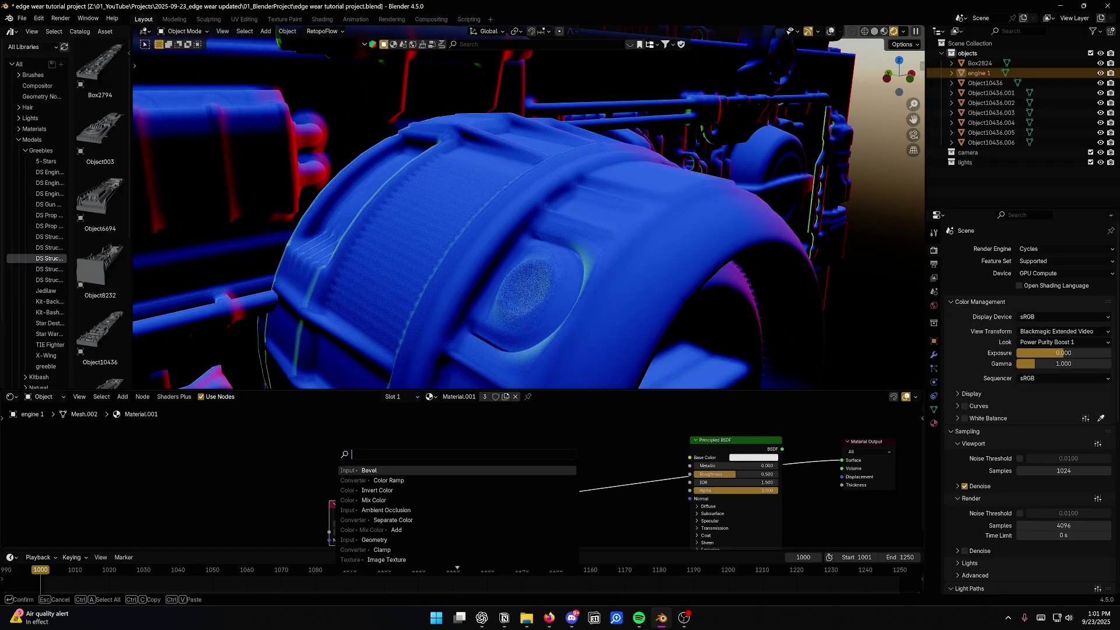
# Add a Geometry node above the Bevel node and preview its Normal output on the model.
pyautogui.write('geome')
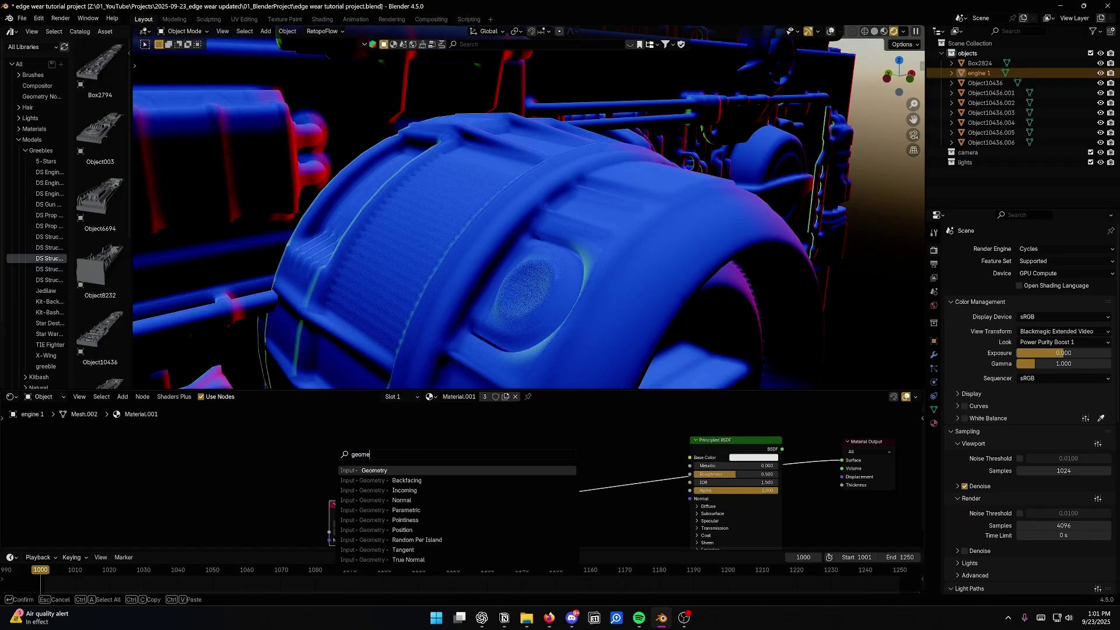
pyautogui.press('Return')
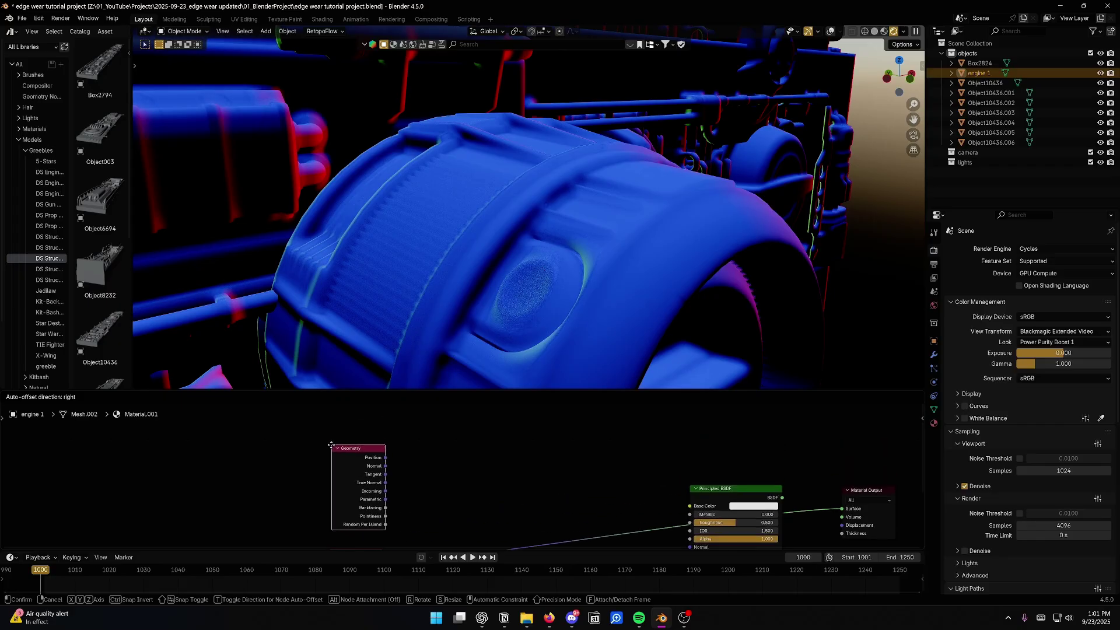
pyautogui.click(373, 456)
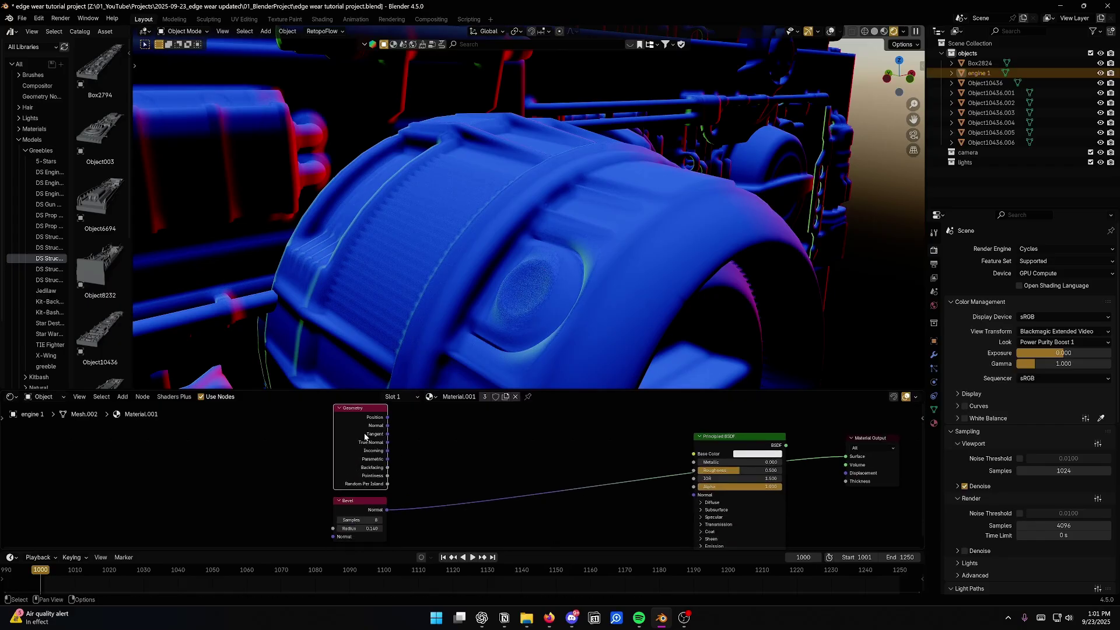
pyautogui.moveTo(387, 425); pyautogui.dragTo(694, 454)
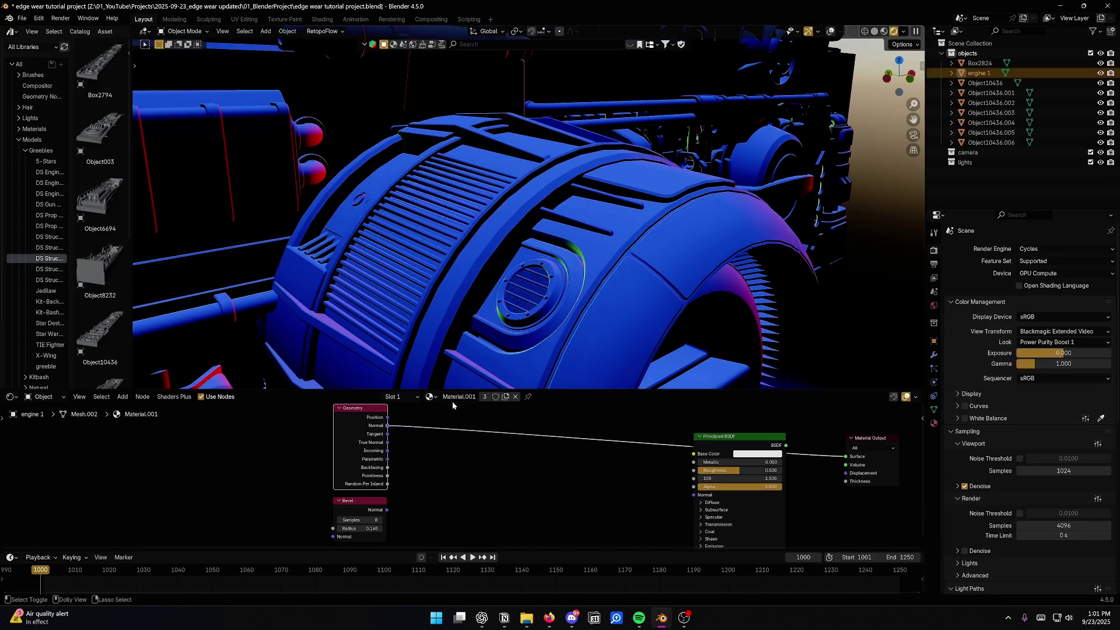
# Compare the Bevel preview with the Geometry node's Normal output, and set the Bevel radius to 0.120.
pyautogui.keyDown('ctrl'); pyautogui.keyDown('shift'); pyautogui.click(356, 503); pyautogui.keyUp('shift'); pyautogui.keyUp('ctrl')
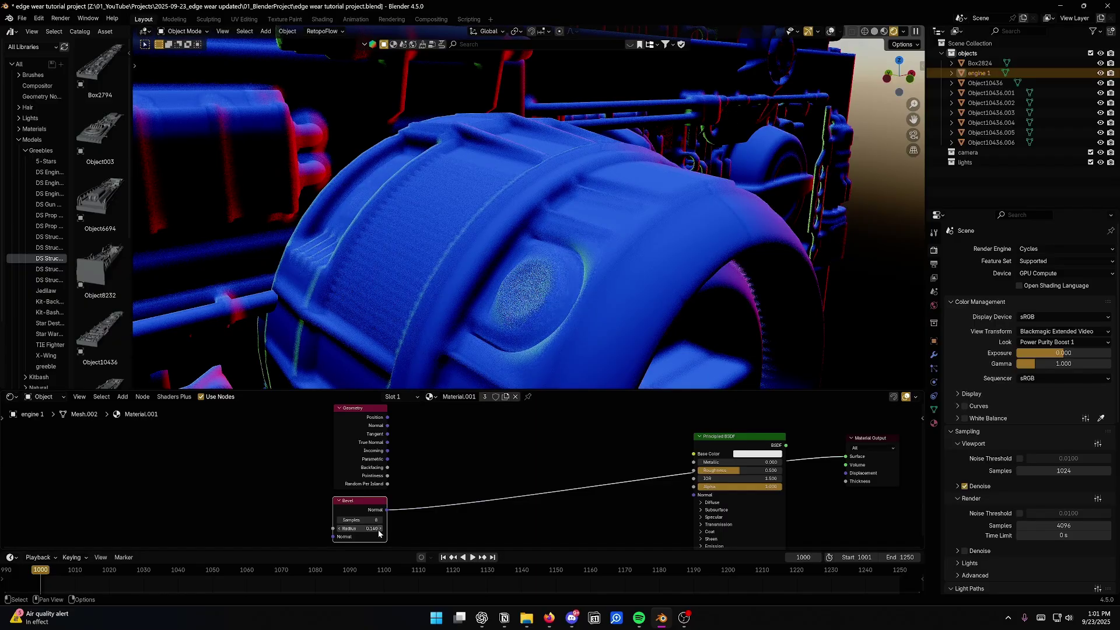
pyautogui.moveTo(366, 529); pyautogui.dragTo(345, 528)
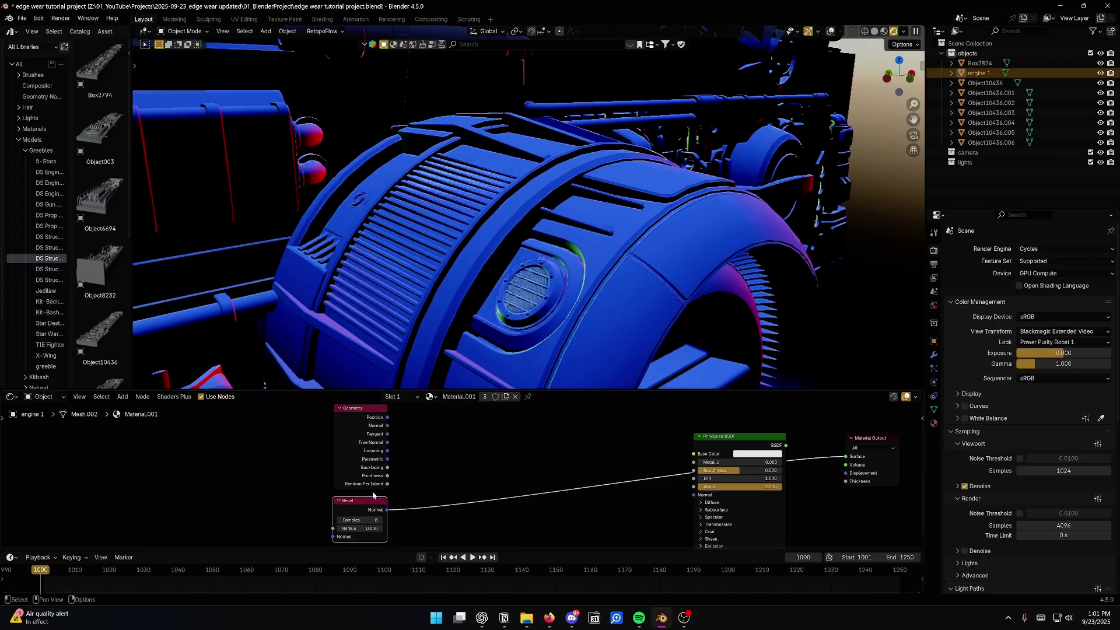
pyautogui.keyDown('ctrl'); pyautogui.keyDown('shift'); pyautogui.click(389, 428); pyautogui.keyUp('shift'); pyautogui.keyUp('ctrl')
pyautogui.hotkey('ctrl', 'z')
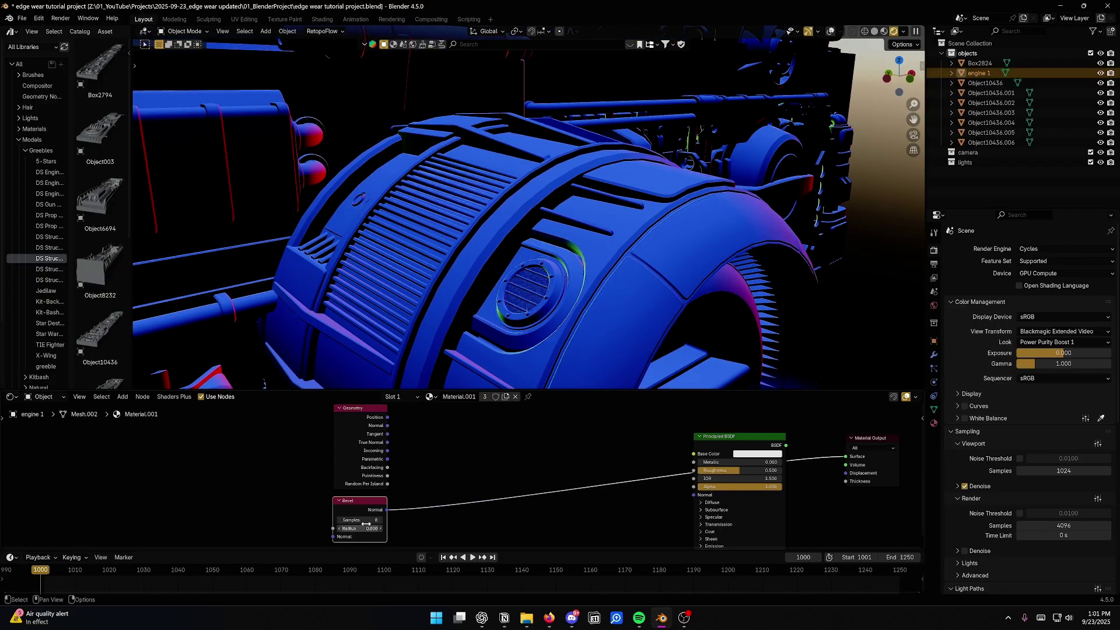
pyautogui.moveTo(362, 528); pyautogui.dragTo(362, 529)
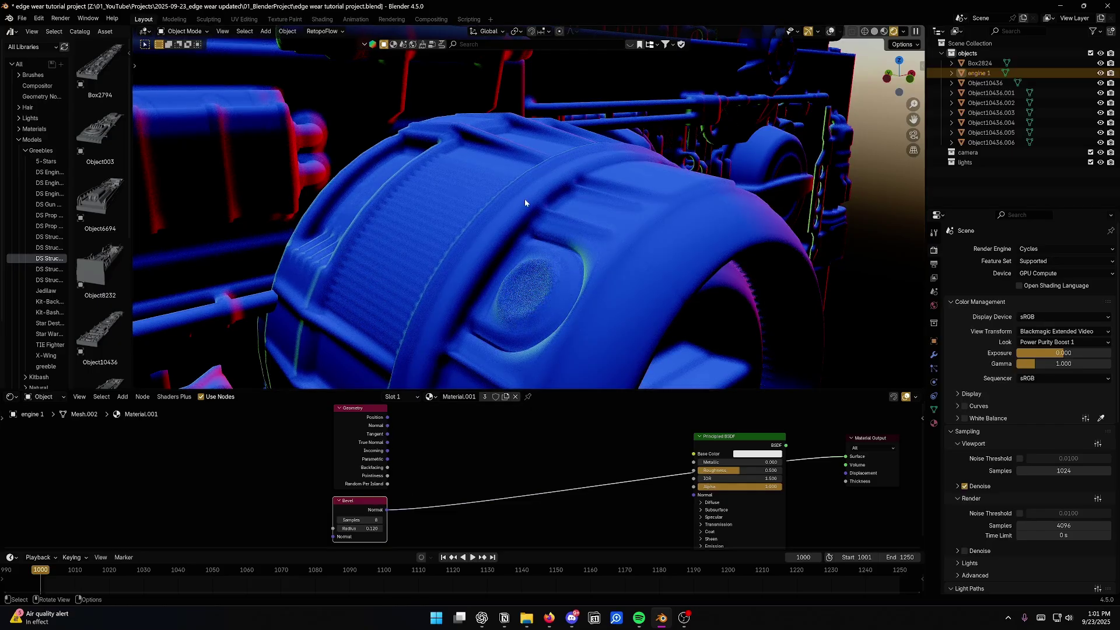
pyautogui.moveTo(388, 425); pyautogui.dragTo(694, 495)
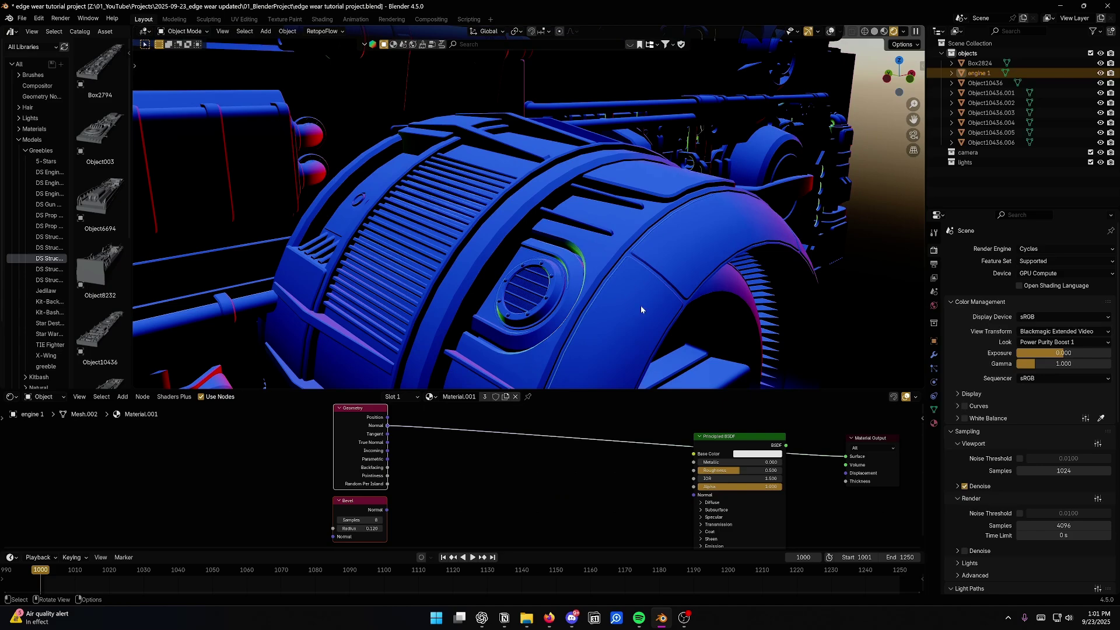
pyautogui.keyDown('ctrl'); pyautogui.keyDown('shift'); pyautogui.click(381, 511); pyautogui.keyUp('shift'); pyautogui.keyUp('ctrl')
# Add a Mix Color node with the Bevel normal in A, the Geometry normal in B, and the factor at 1.000.
pyautogui.hotkey('shift', 'a')
pyautogui.click(453, 443)
pyautogui.write('mix colo')
pyautogui.press('Return')
pyautogui.click(415, 441)
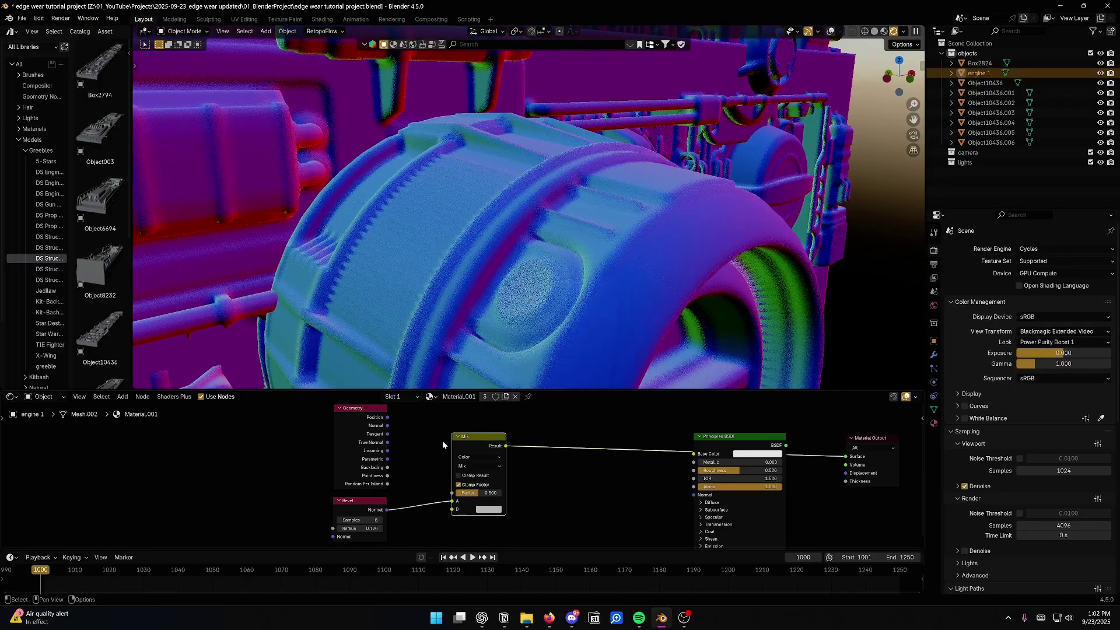
pyautogui.moveTo(450, 512)
pyautogui.mouseDown()
pyautogui.moveTo(525, 493)
pyautogui.moveTo(502, 493)
pyautogui.moveTo(488, 477)
pyautogui.mouseUp()
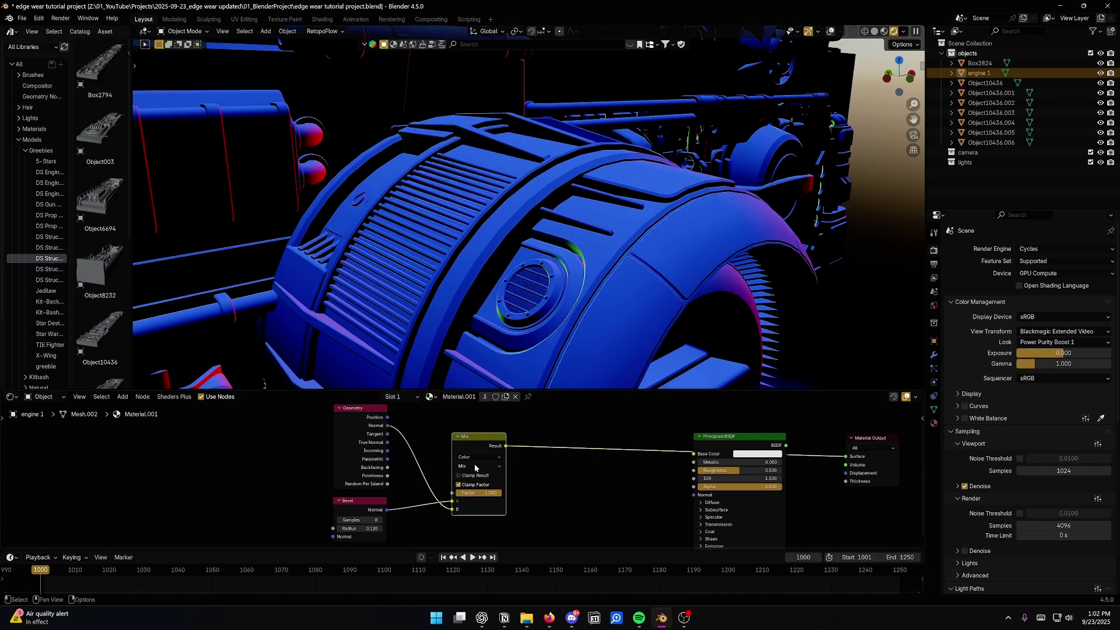
# Set the Mix node's blending mode to Difference and tidy the placement of the connected nodes.
pyautogui.click(477, 457)
pyautogui.click(478, 466)
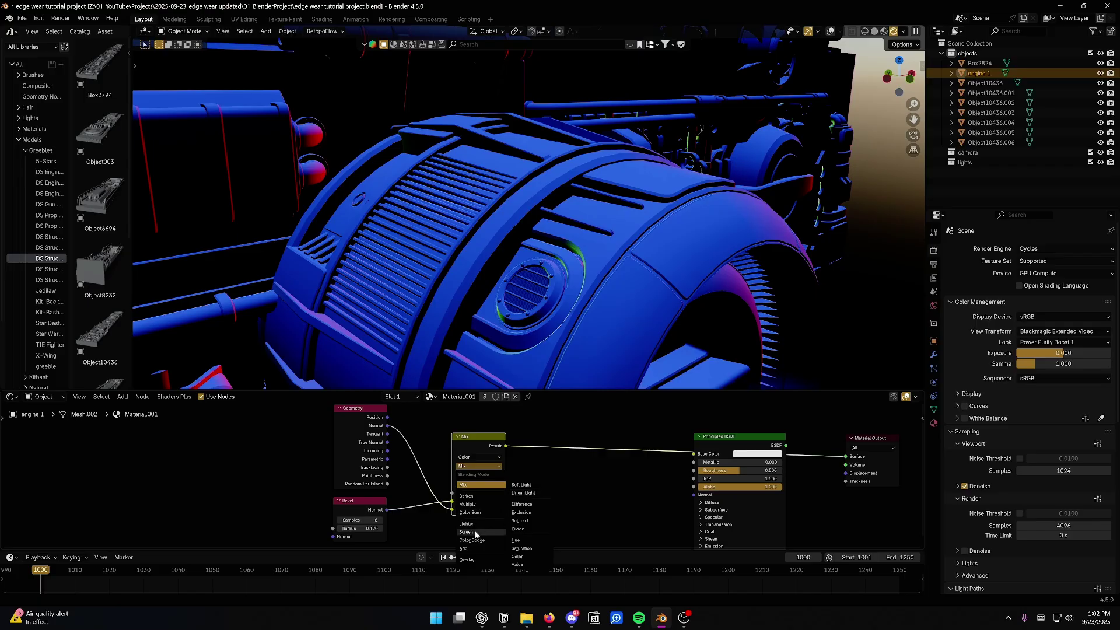
pyautogui.click(515, 505)
pyautogui.scroll(1, 464, 485)
pyautogui.moveTo(464, 484); pyautogui.dragTo(467, 476, button='middle')
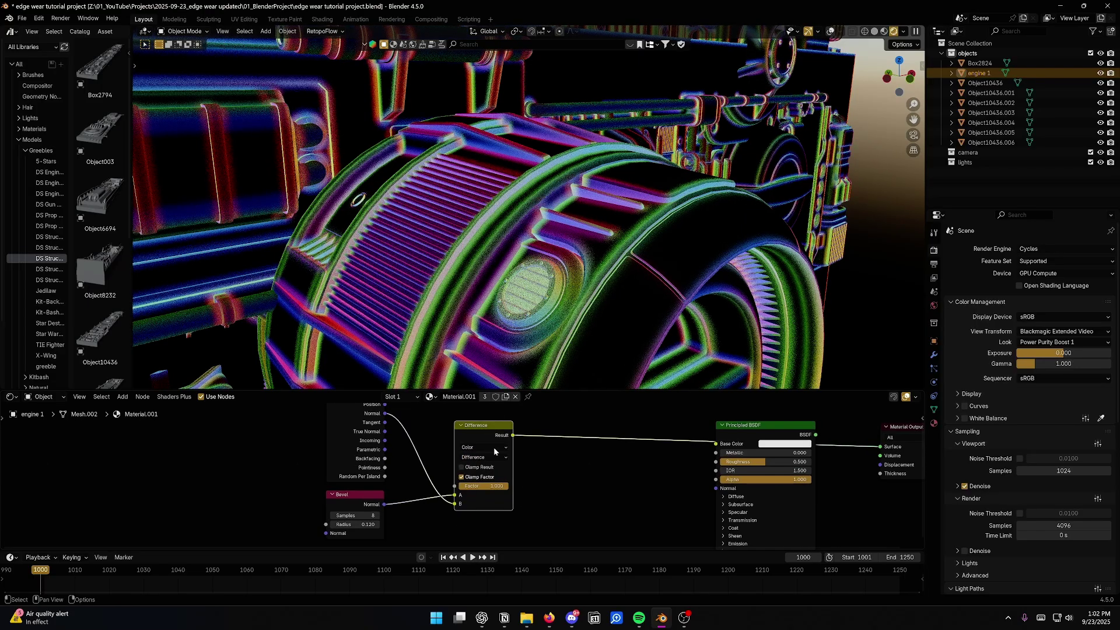
pyautogui.moveTo(473, 438); pyautogui.dragTo(435, 435)
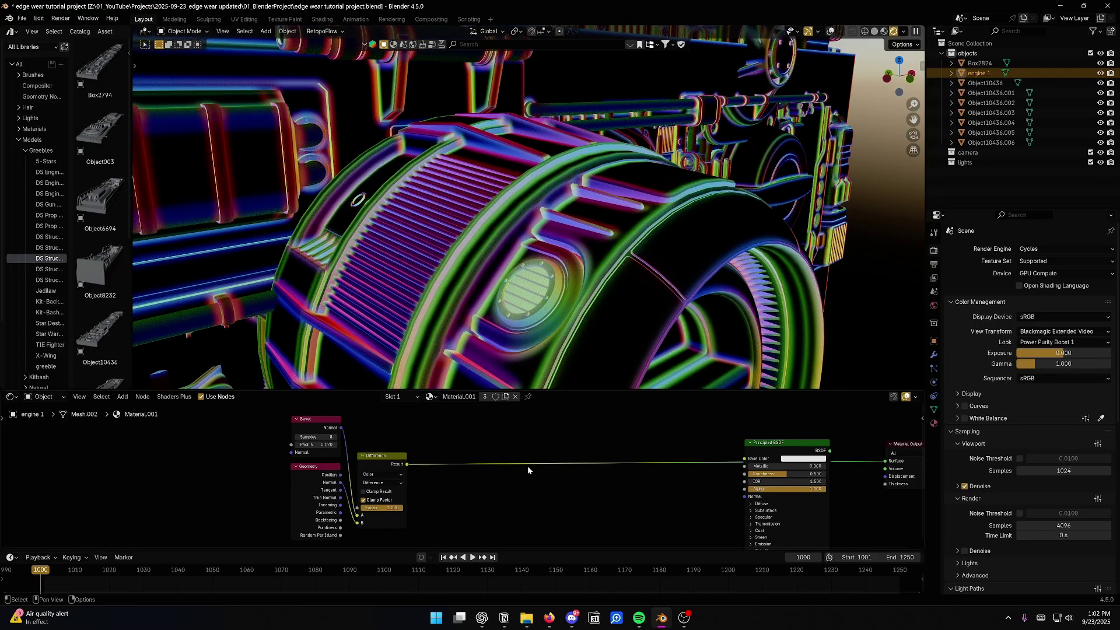
# Add a Separate Color node after the Difference node, fed by its Result output.
pyautogui.hotkey('shift', 'a')
pyautogui.moveTo(644, 204); pyautogui.dragTo(565, 196, button='middle')
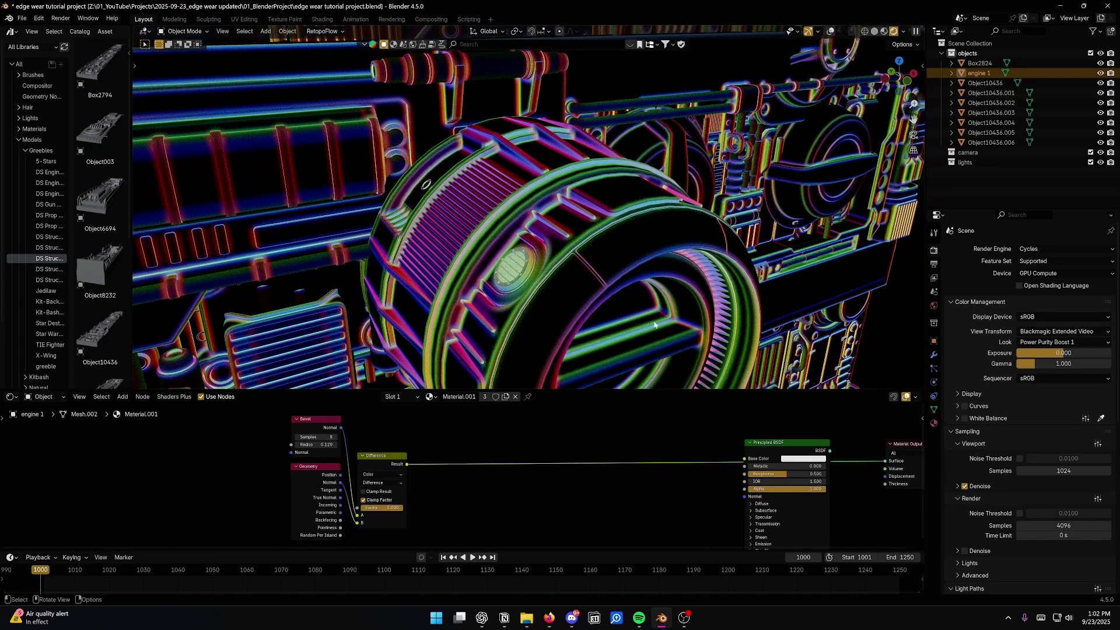
pyautogui.moveTo(422, 447); pyautogui.dragTo(438, 449, button='middle')
pyautogui.hotkey('shift', 'a')
pyautogui.write('separa')
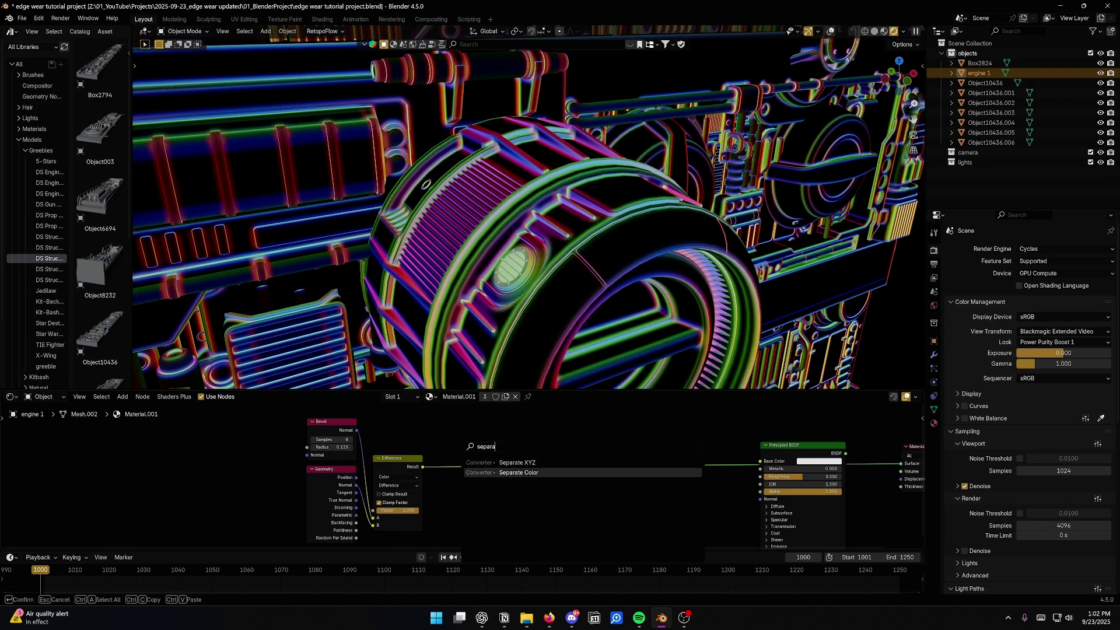
pyautogui.press('Return')
pyautogui.click(449, 450)
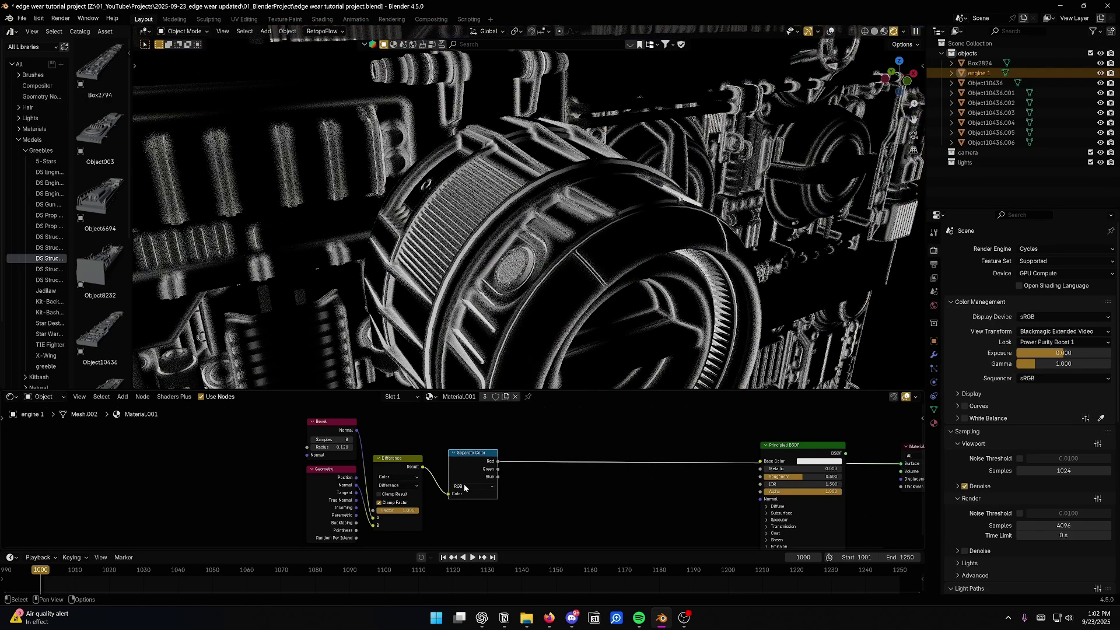
# Set the Separate Color node to HSV and preview its Value output on the model.
pyautogui.click(472, 486)
pyautogui.click(465, 510)
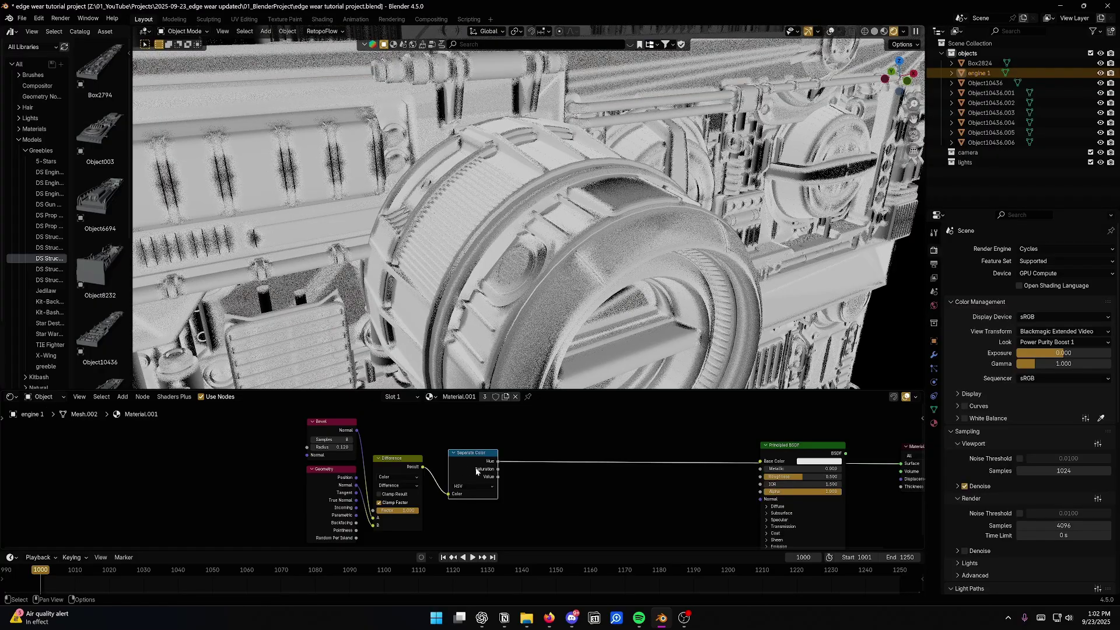
pyautogui.keyDown('ctrl'); pyautogui.keyDown('shift'); pyautogui.click(494, 482); pyautogui.keyUp('shift'); pyautogui.keyUp('ctrl')
pyautogui.keyDown('ctrl'); pyautogui.keyDown('shift'); pyautogui.click(495, 482); pyautogui.keyUp('shift'); pyautogui.keyUp('ctrl')
pyautogui.moveTo(490, 479); pyautogui.dragTo(483, 489)
pyautogui.moveTo(513, 319); pyautogui.dragTo(514, 316, button='middle')
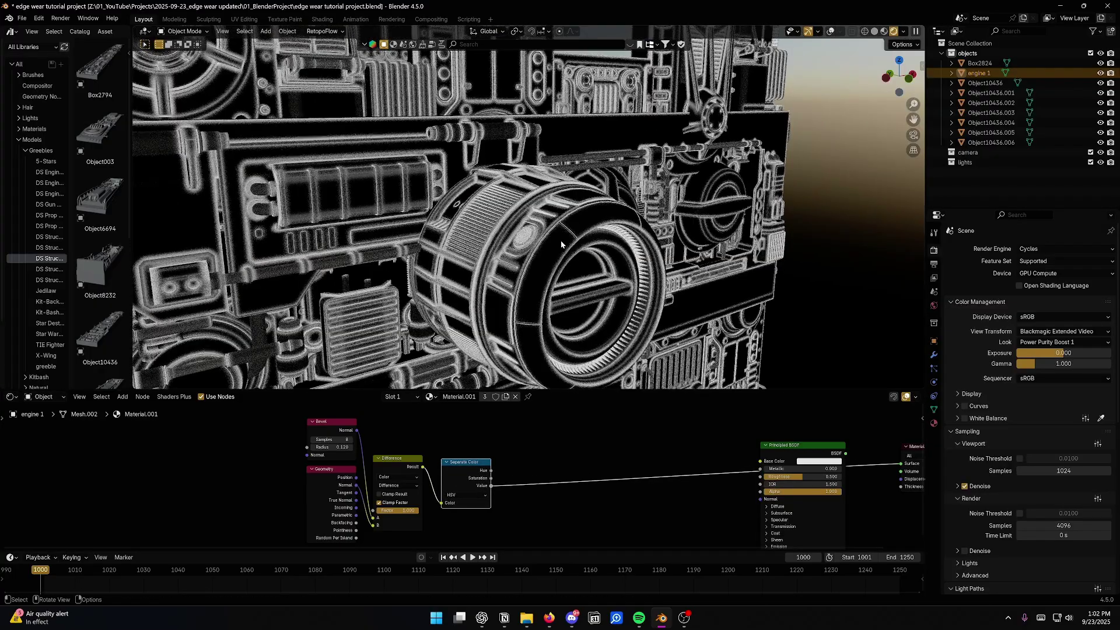
pyautogui.moveTo(558, 244); pyautogui.dragTo(540, 268, button='middle')
pyautogui.scroll(2, 540, 267)
# Insert a Color Ramp after the Separate Color node's Value output and move its black stop to about 0.497.
pyautogui.write('ram')
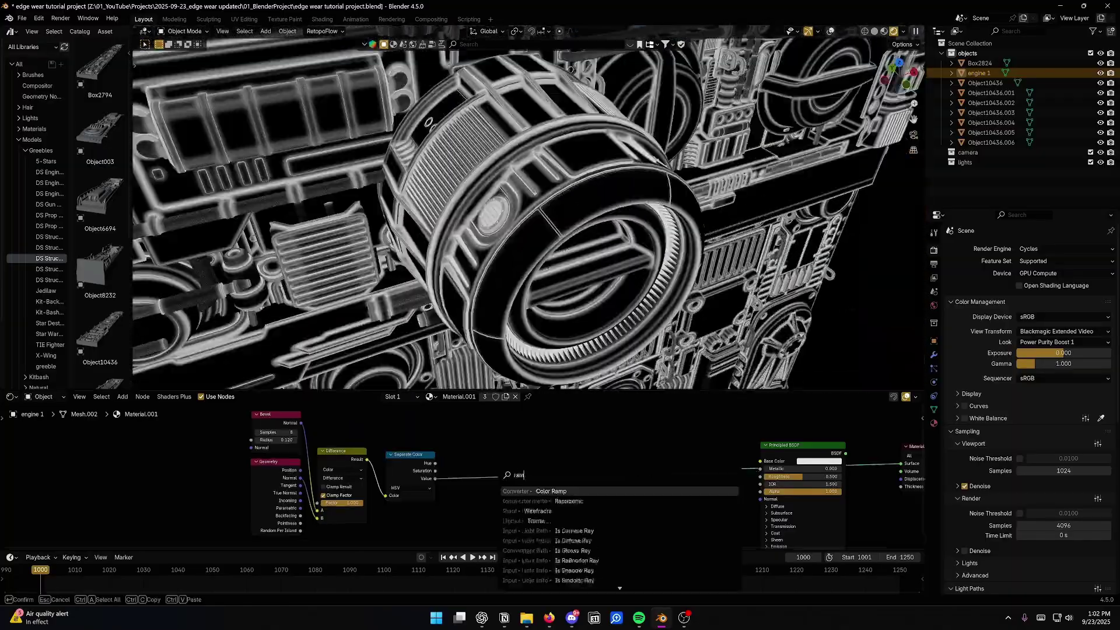
pyautogui.press('Return')
pyautogui.click(480, 437)
pyautogui.scroll(5, 472, 432)
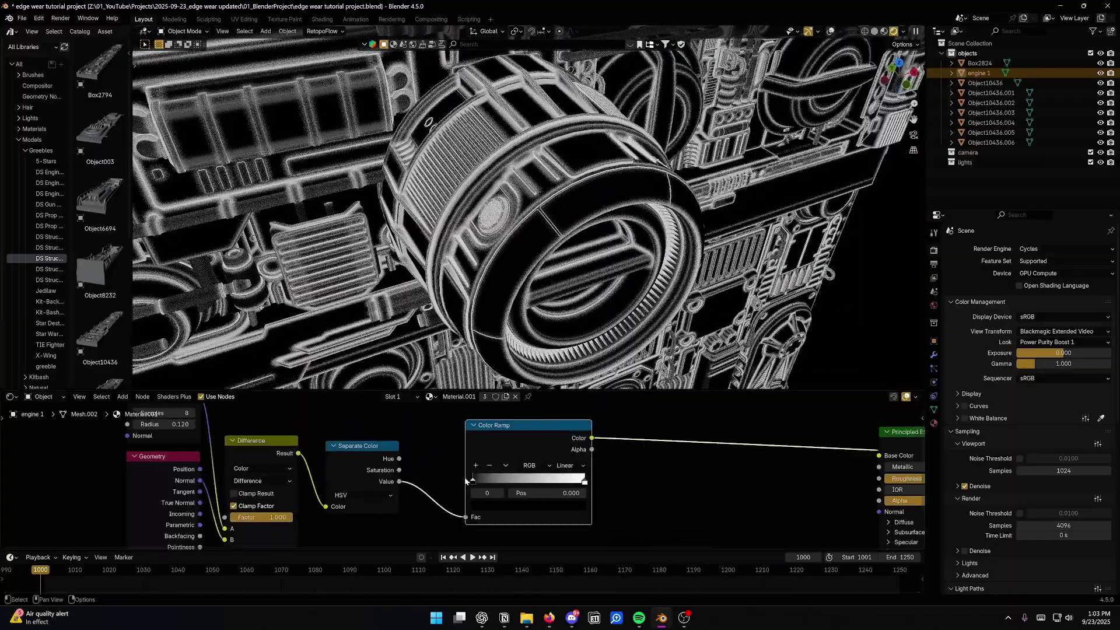
pyautogui.moveTo(467, 479); pyautogui.dragTo(529, 481)
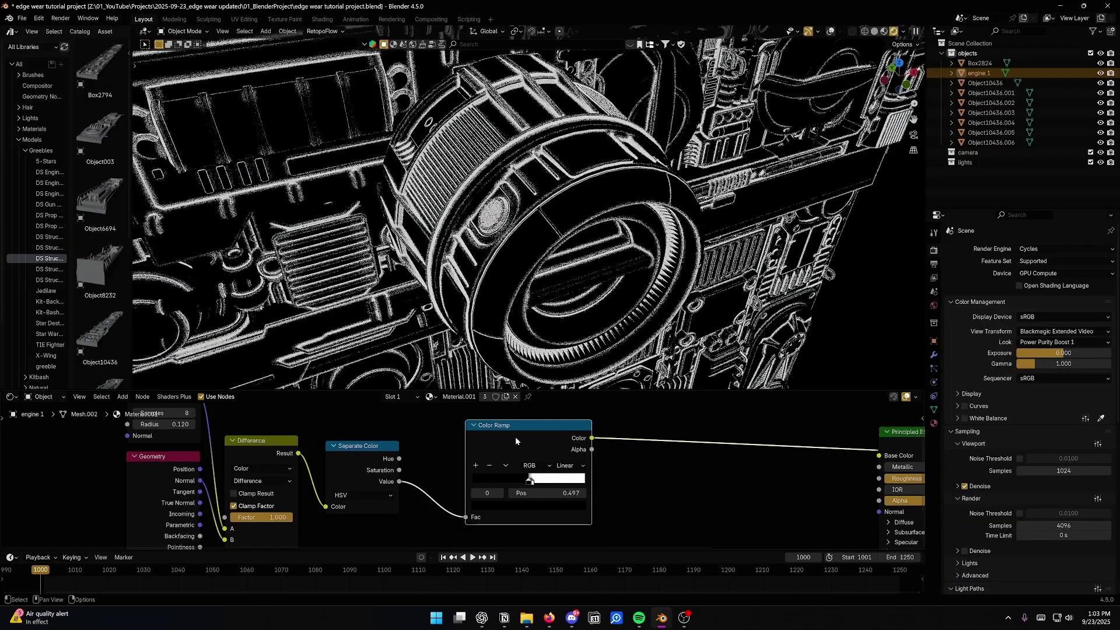
# Compare the mask with the Color Ramp muted and active, and move the ramp's white stop to 0.301.
pyautogui.press('m')
pyautogui.press('m')
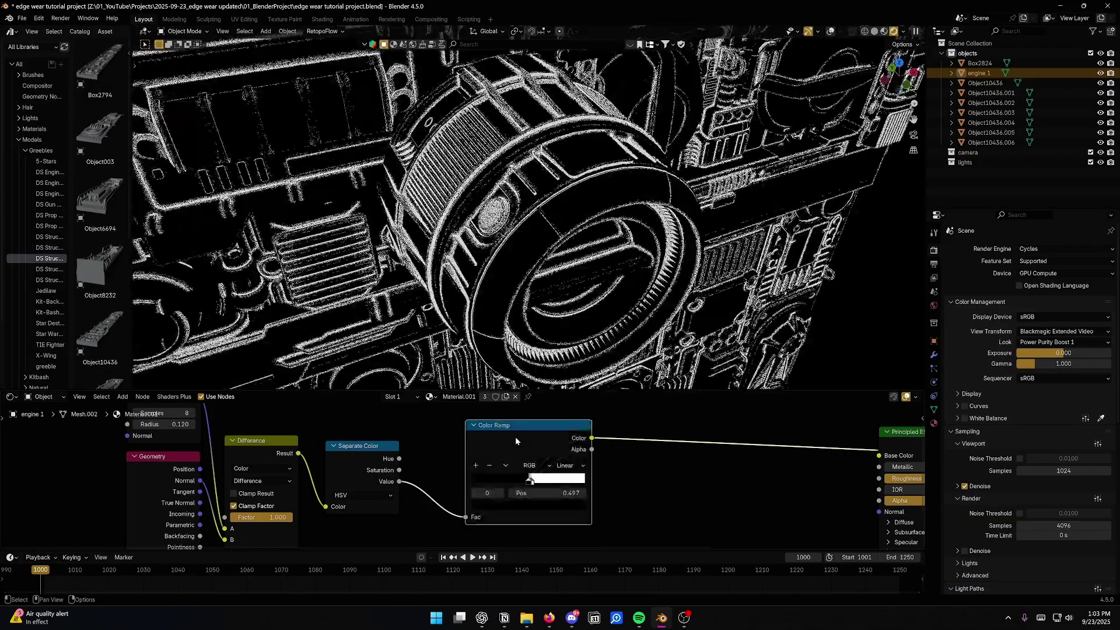
pyautogui.moveTo(528, 479); pyautogui.dragTo(504, 480)
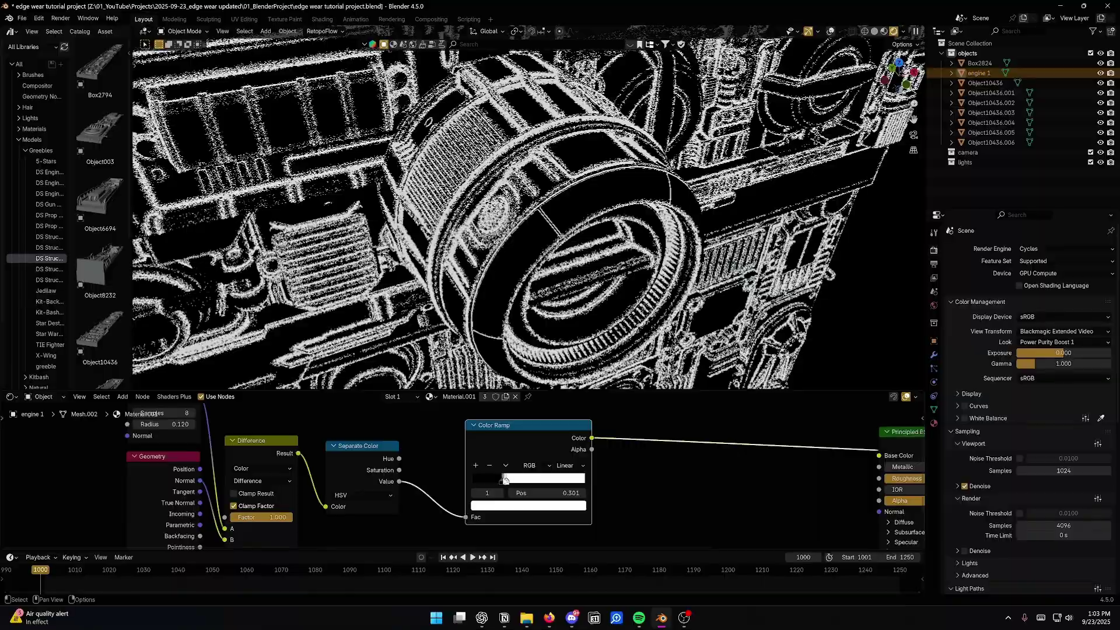
pyautogui.scroll(-2, 528, 239)
pyautogui.moveTo(528, 240); pyautogui.dragTo(536, 211, button='middle')
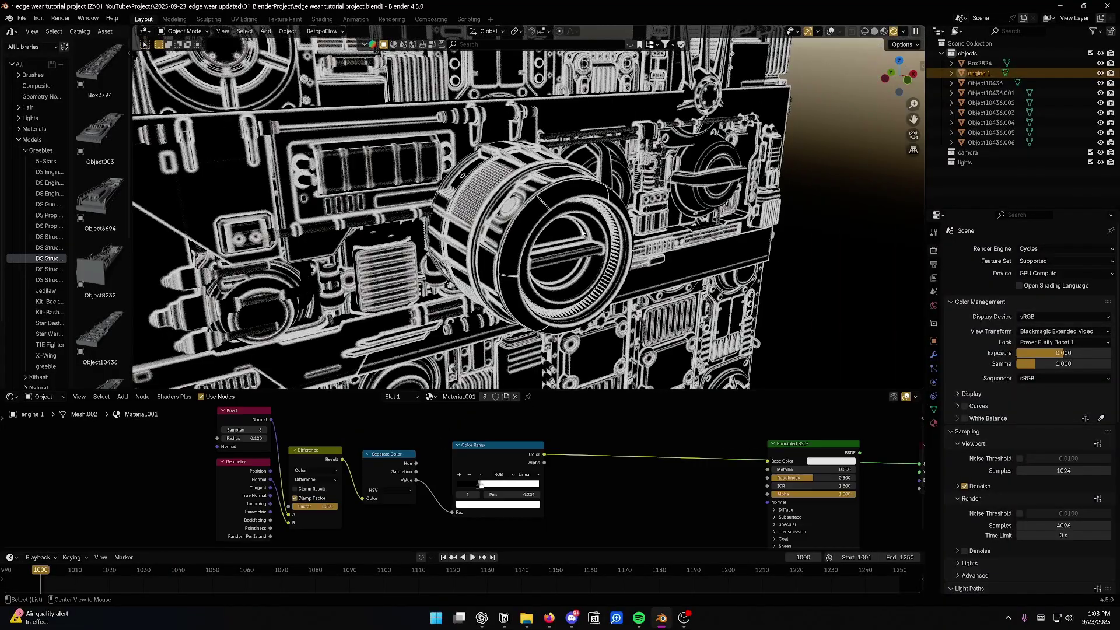
pyautogui.scroll(6, 583, 233)
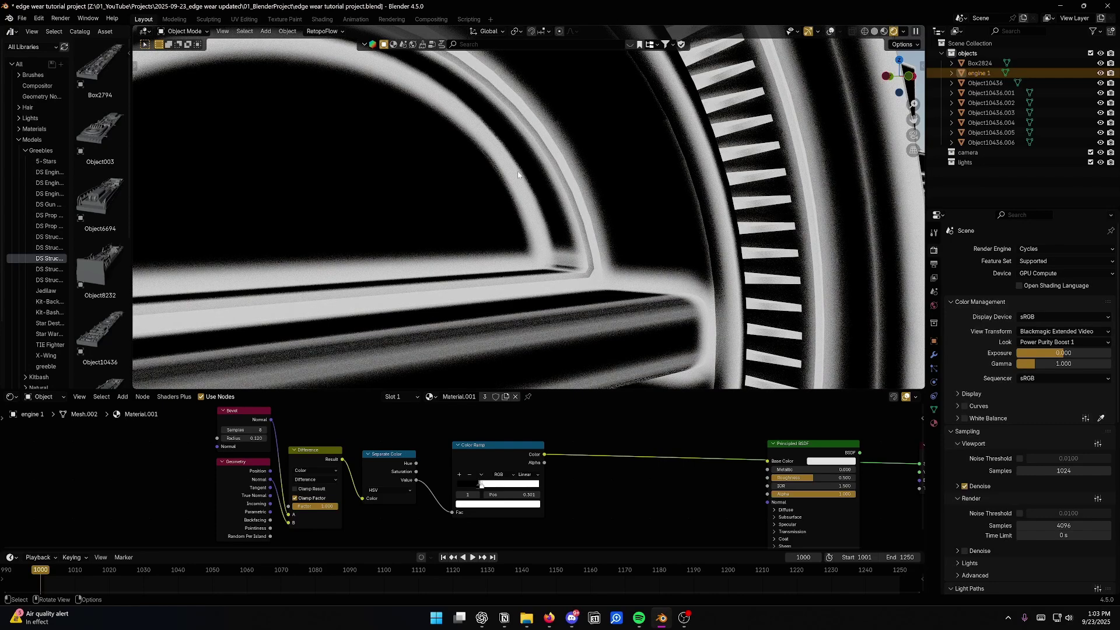
# Shift the edge mask nodes and raise the Color Ramp to make room for another node branch.
pyautogui.moveTo(374, 476); pyautogui.dragTo(406, 471, button='middle')
pyautogui.scroll(-1, 406, 470)
pyautogui.moveTo(247, 414); pyautogui.dragTo(461, 504)
pyautogui.press('g')
pyautogui.click(349, 498)
pyautogui.moveTo(500, 459); pyautogui.dragTo(456, 437)
# Add an Ambient Occlusion node below the edge mask nodes and preview its output on the model.
pyautogui.hotkey('shift', 'a')
pyautogui.write('ao')
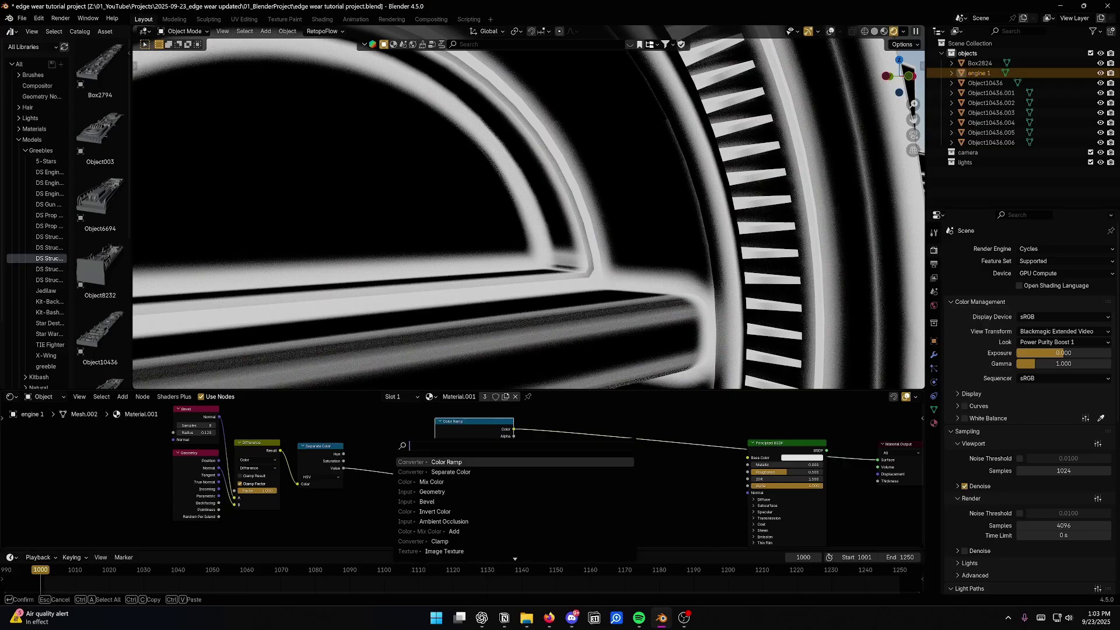
pyautogui.press('Return')
pyautogui.click(357, 500)
pyautogui.keyDown('ctrl'); pyautogui.keyDown('shift'); pyautogui.click(387, 509); pyautogui.keyUp('shift'); pyautogui.keyUp('ctrl')
# Refine the Ambient Occlusion node's distance, trying 0.100 and settling on 0.080.
pyautogui.moveTo(392, 517); pyautogui.dragTo(341, 522)
pyautogui.write('6')
pyautogui.press('Return')
pyautogui.scroll(-6, 520, 205)
pyautogui.scroll(5, 341, 490)
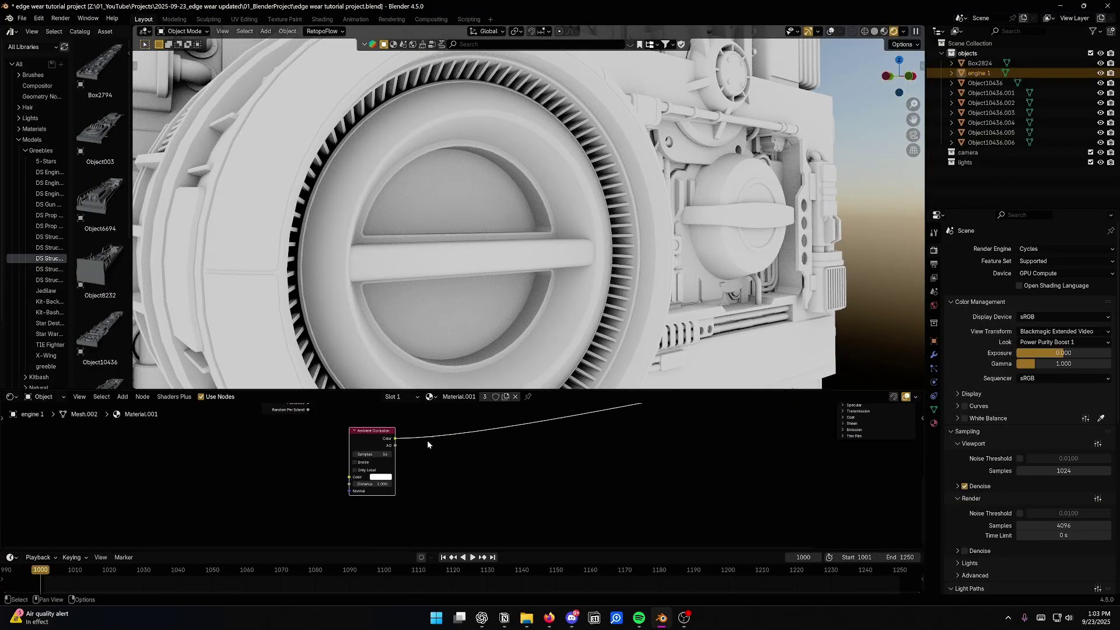
pyautogui.press('Return')
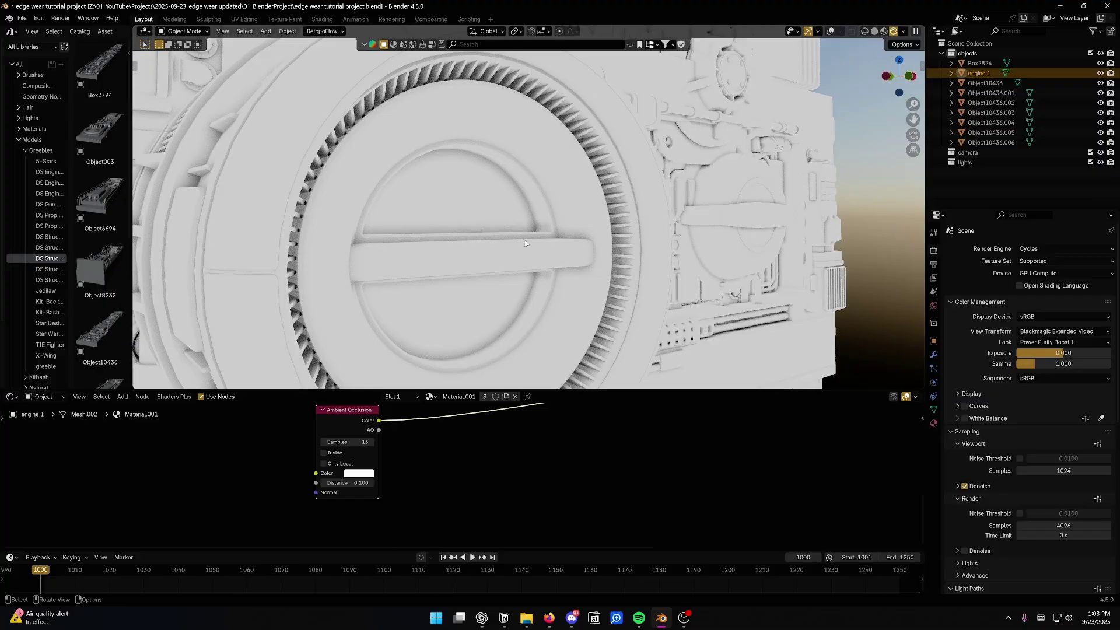
pyautogui.scroll(3, 523, 239)
pyautogui.write('.08')
pyautogui.press('Return')
pyautogui.scroll(-4, 443, 439)
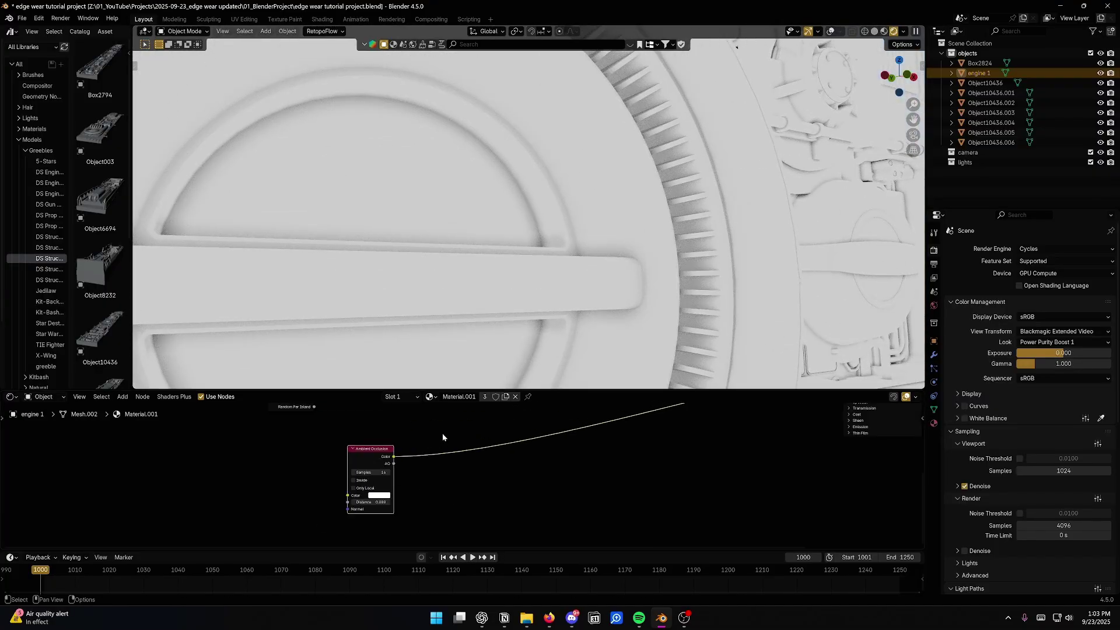
# Insert a Color Ramp on the Ambient Occlusion node's Color output.
pyautogui.hotkey('shift', 'a')
pyautogui.moveTo(445, 482)
pyautogui.write('ramp')
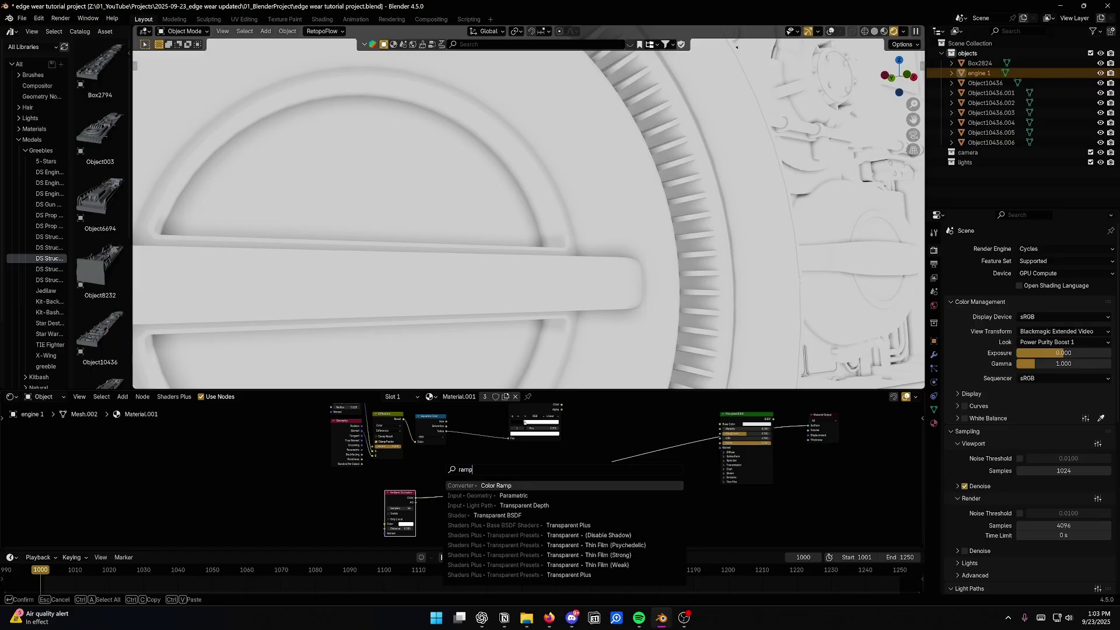
pyautogui.press('Return')
pyautogui.click(409, 489)
pyautogui.scroll(1, 442, 476)
pyautogui.moveTo(442, 476); pyautogui.dragTo(447, 432, button='middle')
pyautogui.scroll(1, 446, 432)
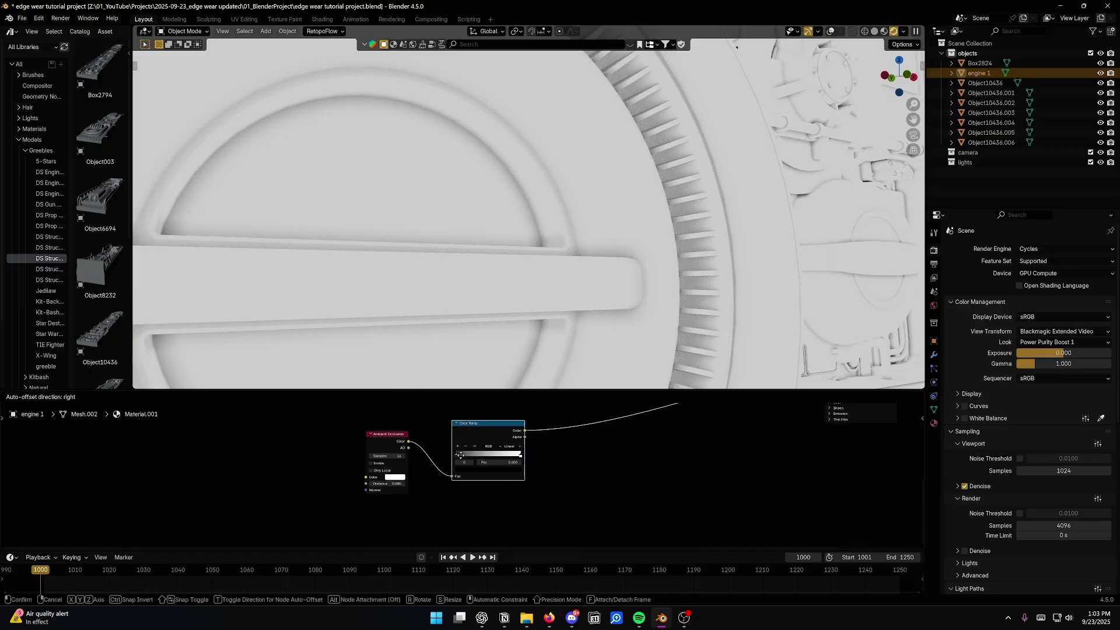
pyautogui.click(489, 491)
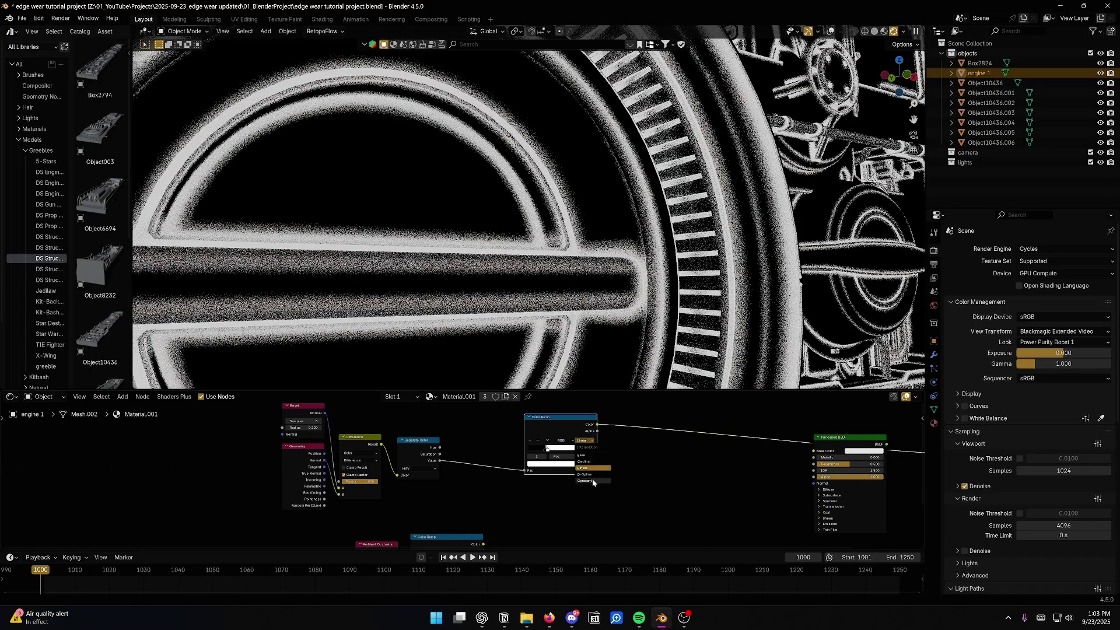
# Set the edge mask ramp's interpolation to Constant and compare its preview with the Ambient Occlusion ramp's.
pyautogui.click(592, 483)
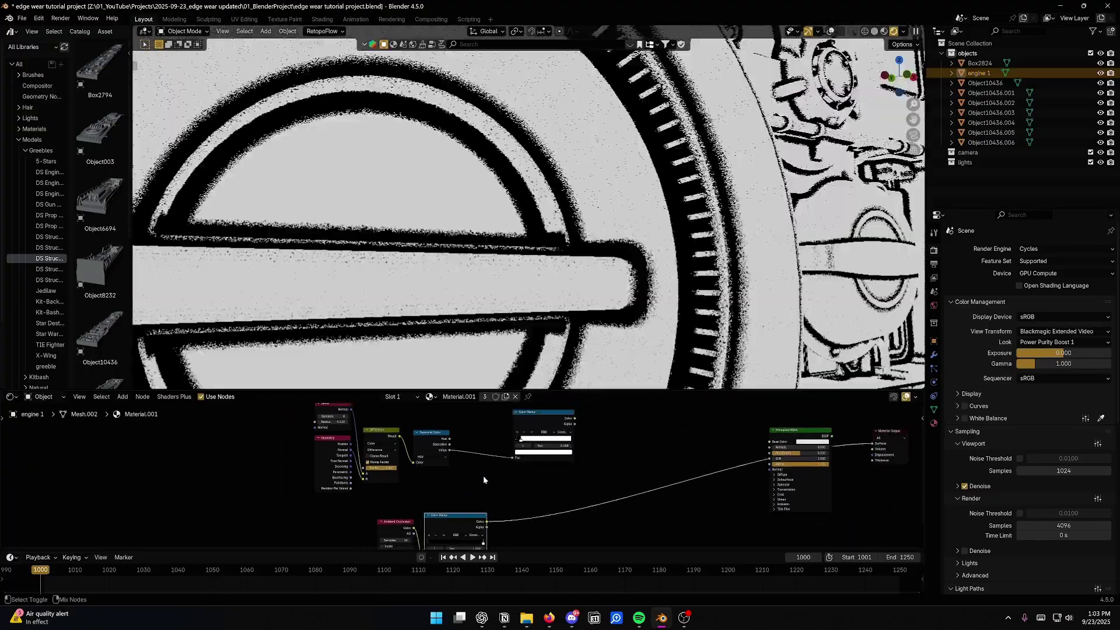
pyautogui.keyDown('ctrl'); pyautogui.keyDown('shift'); pyautogui.click(542, 420); pyautogui.keyUp('shift'); pyautogui.keyUp('ctrl')
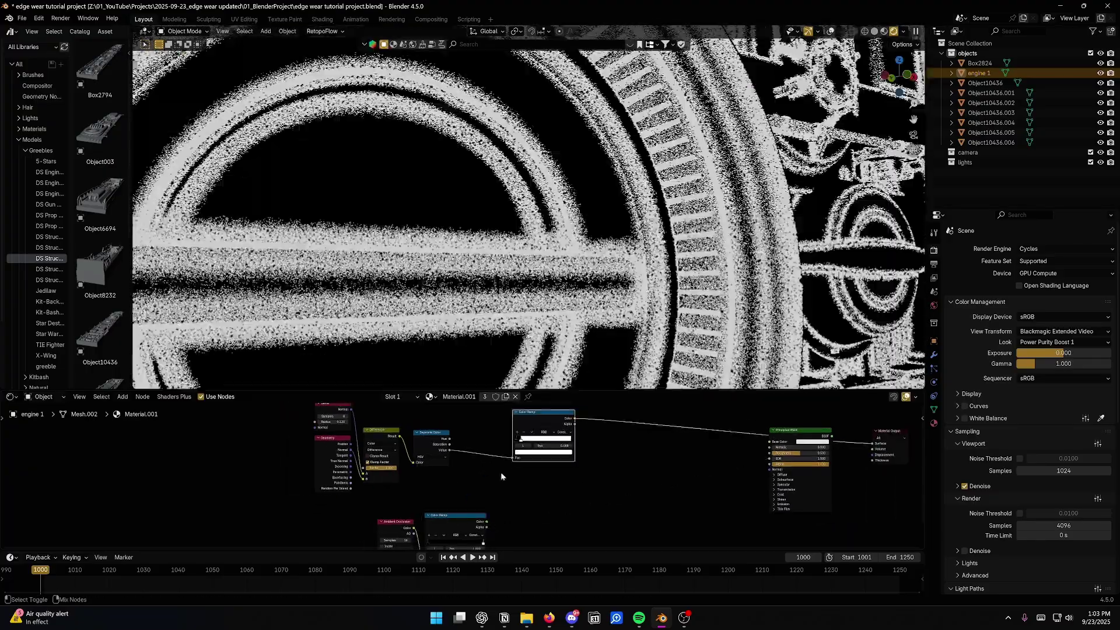
pyautogui.keyDown('ctrl'); pyautogui.keyDown('shift'); pyautogui.click(464, 516); pyautogui.keyUp('shift'); pyautogui.keyUp('ctrl')
pyautogui.moveTo(469, 475); pyautogui.dragTo(484, 461, button='middle')
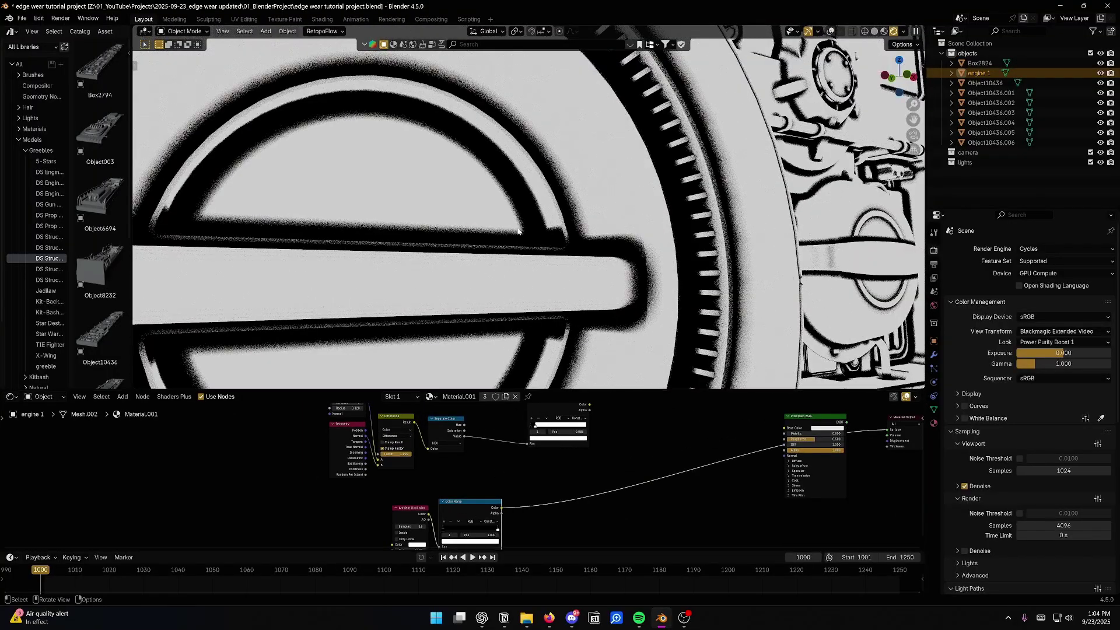
pyautogui.moveTo(557, 409); pyautogui.dragTo(529, 437, button='middle')
pyautogui.keyDown('ctrl'); pyautogui.keyDown('shift'); pyautogui.click(530, 435); pyautogui.keyUp('shift'); pyautogui.keyUp('ctrl')
pyautogui.moveTo(529, 432); pyautogui.dragTo(493, 439)
pyautogui.moveTo(552, 447); pyautogui.dragTo(517, 432, button='middle')
# Add a Math node set to Multiply after the edge mask's Color Ramp.
pyautogui.hotkey('shift', 'a')
pyautogui.write('mix co')
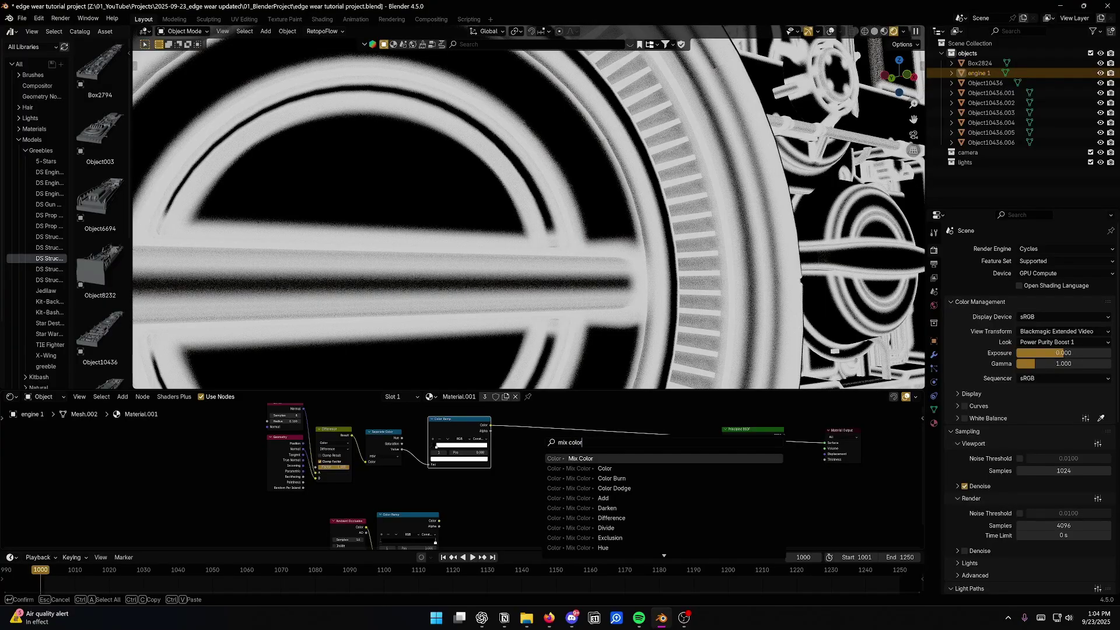
pyautogui.write('lor')
pyautogui.press('BackSpace')
pyautogui.press('BackSpace')
pyautogui.press('BackSpace')
pyautogui.press('BackSpace')
pyautogui.press('BackSpace')
pyautogui.press('BackSpace')
pyautogui.press('BackSpace')
pyautogui.press('BackSpace')
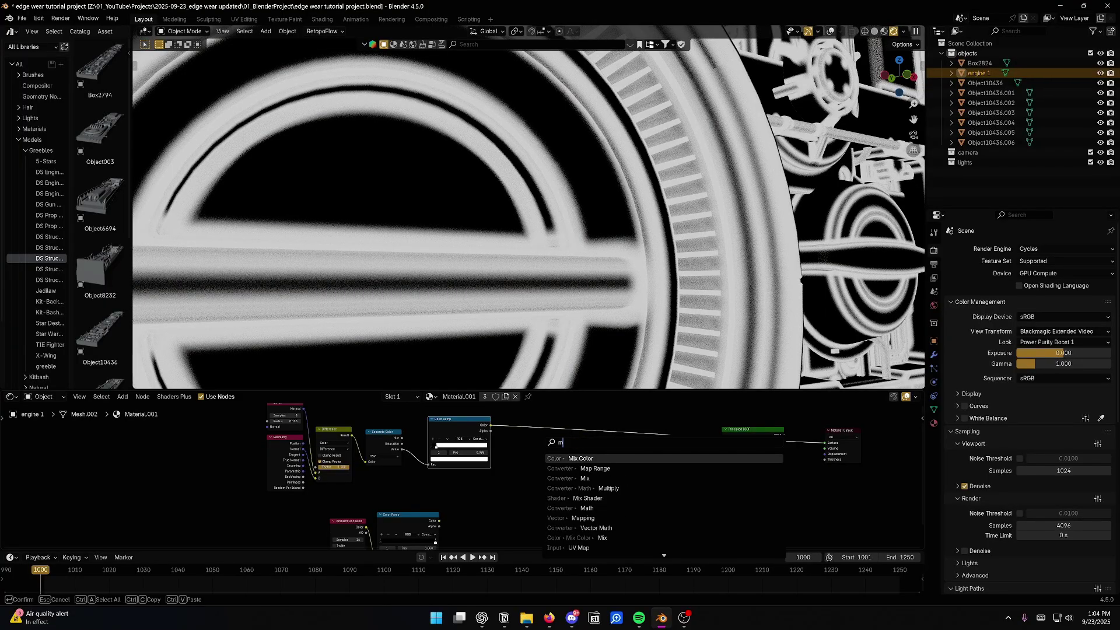
pyautogui.write('uth')
pyautogui.press('BackSpace')
pyautogui.press('BackSpace')
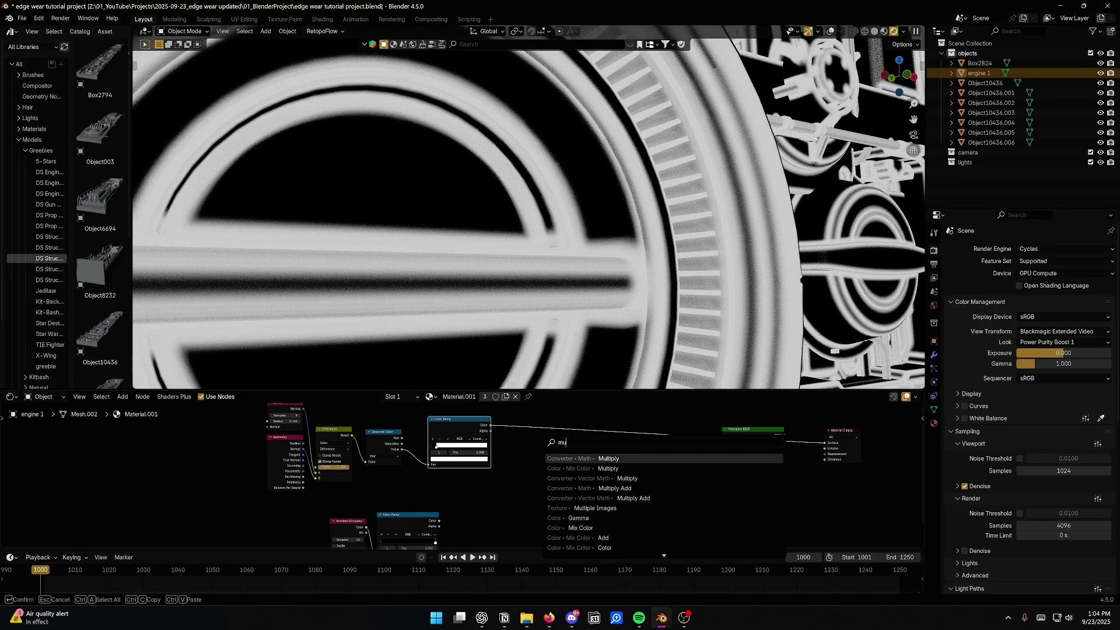
pyautogui.write('lti')
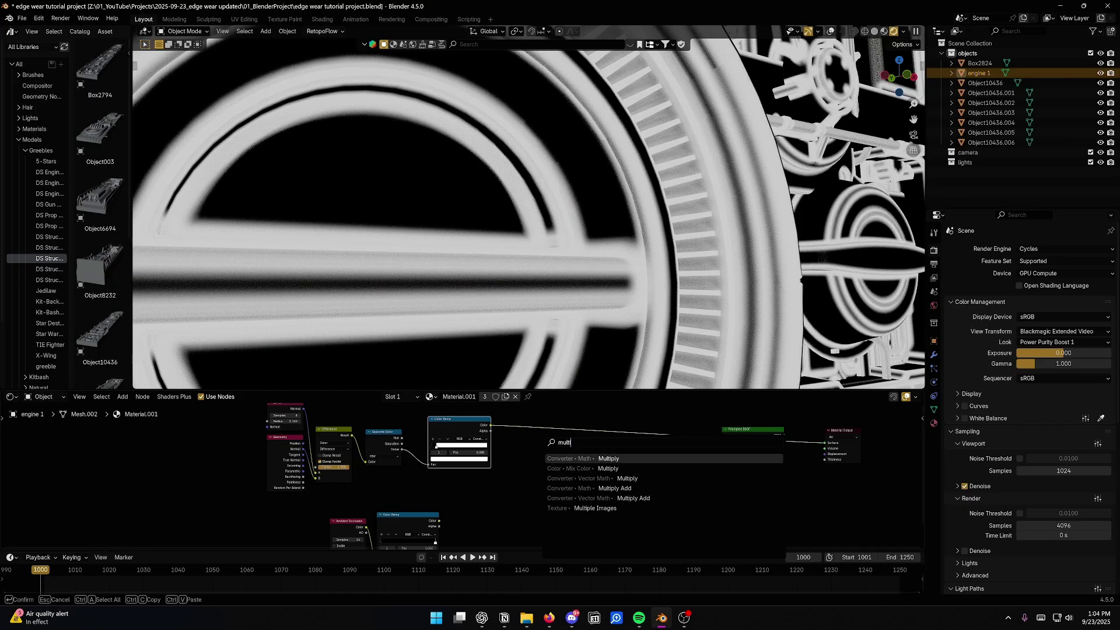
pyautogui.press('Return')
pyautogui.click(530, 438)
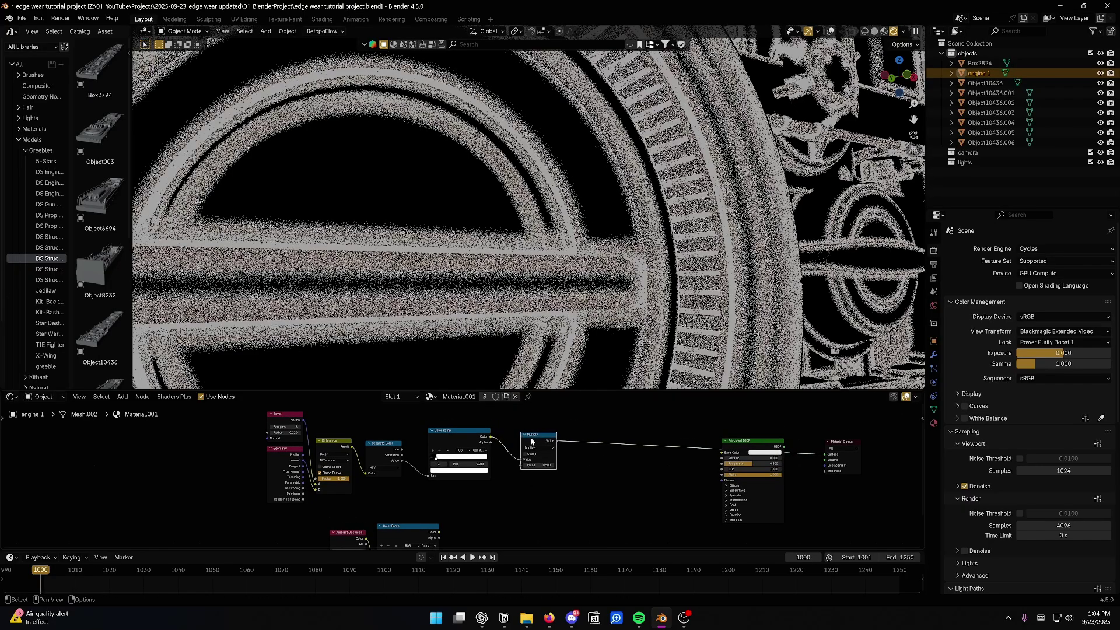
# Connect the Ambient Occlusion ramp's Color output to the Multiply node's second value.
pyautogui.moveTo(451, 517); pyautogui.dragTo(456, 501, button='middle')
pyautogui.moveTo(444, 511); pyautogui.dragTo(523, 448)
pyautogui.moveTo(490, 420); pyautogui.dragTo(507, 408, button='middle')
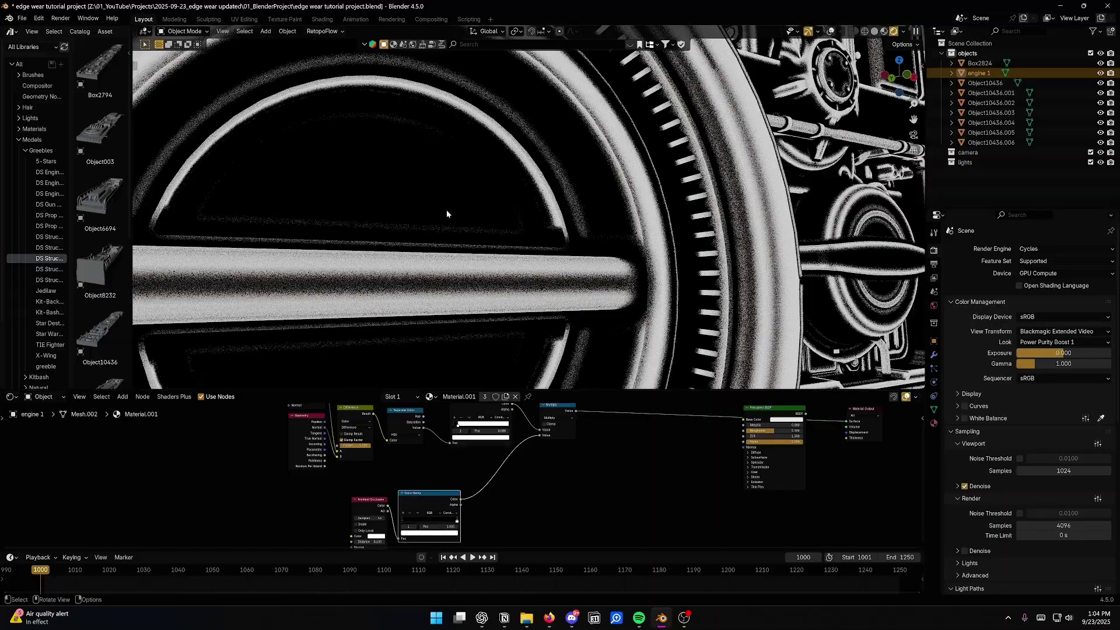
pyautogui.scroll(3, 420, 409)
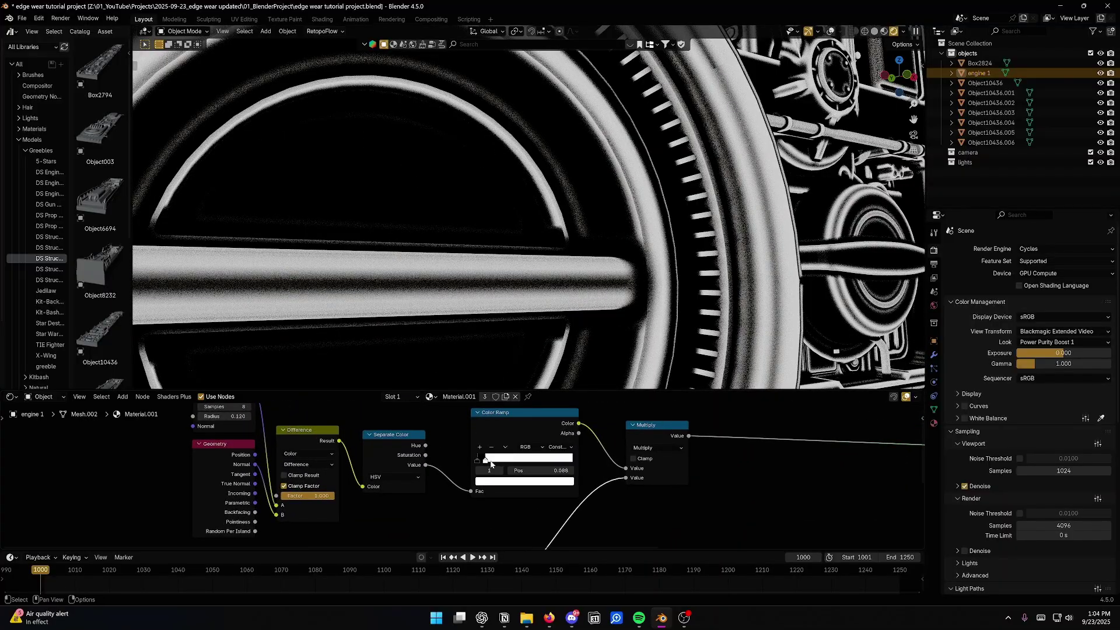
# Move the edge mask ramp's white stop to about 0.155 and set the Ambient Occlusion distance to 0.110.
pyautogui.moveTo(489, 461); pyautogui.dragTo(495, 464)
pyautogui.moveTo(494, 463); pyautogui.dragTo(519, 359, button='middle')
pyautogui.moveTo(412, 532); pyautogui.dragTo(424, 489, button='middle')
pyautogui.click(353, 514)
pyautogui.write('1')
pyautogui.press('Return')
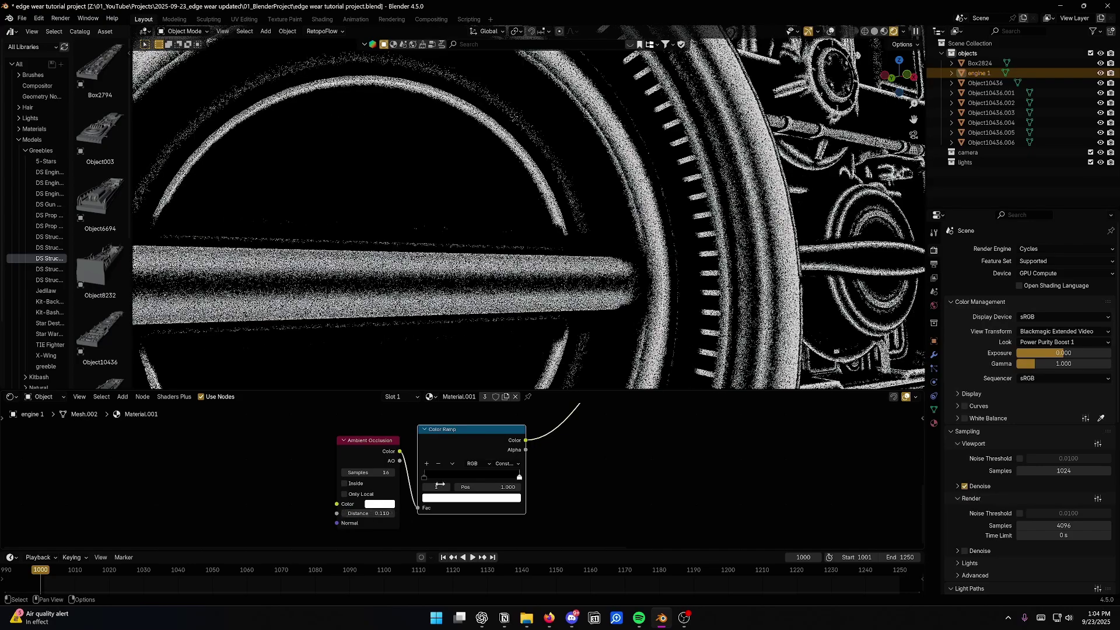
# Compare the edge mask on the whole model with the Multiply node active and muted.
pyautogui.scroll(-6, 544, 255)
pyautogui.scroll(-6, 586, 456)
pyautogui.moveTo(586, 414); pyautogui.dragTo(496, 505, button='middle')
pyautogui.click(513, 447)
pyautogui.press('m')
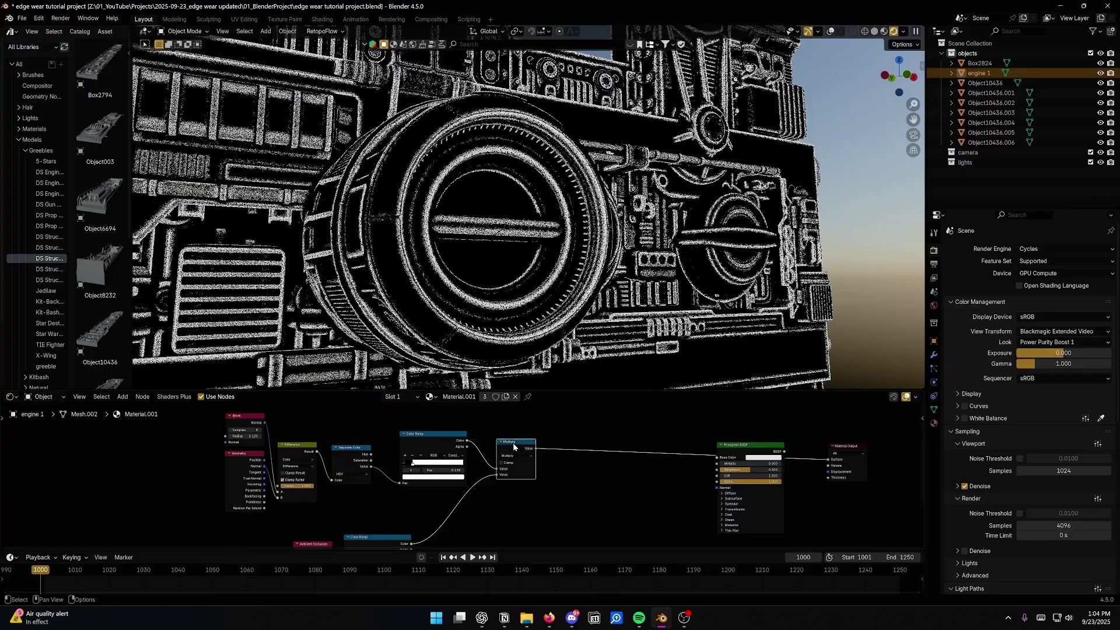
pyautogui.press('m')
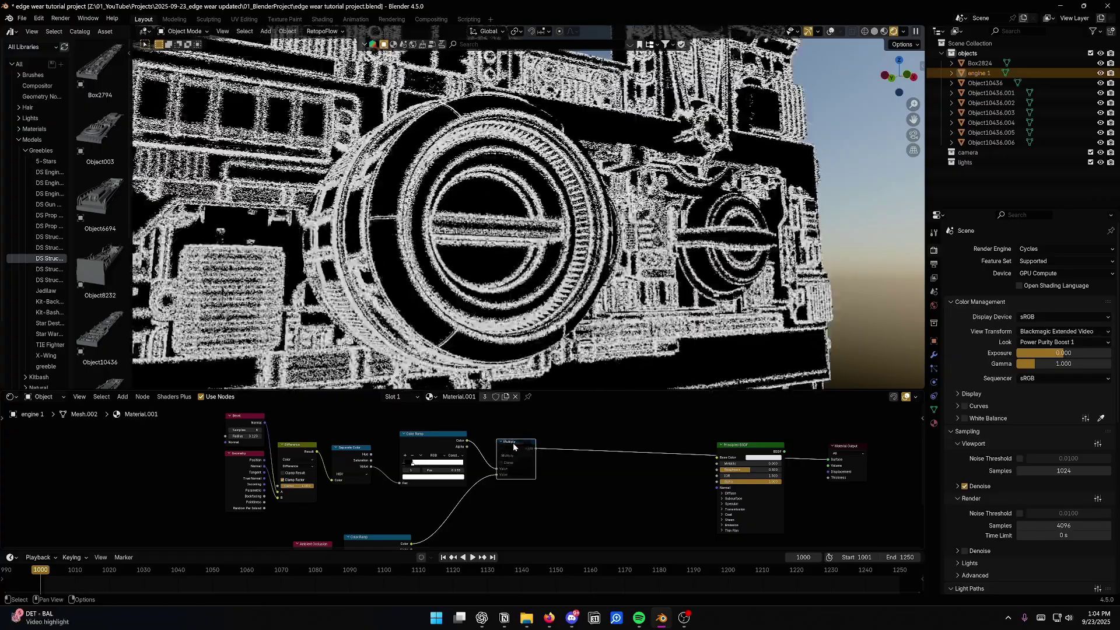
# Set the Ambient Occlusion node's samples to 4 and check the edge mask across the model.
pyautogui.scroll(-2, 513, 443)
pyautogui.moveTo(513, 443); pyautogui.dragTo(544, 407, button='middle')
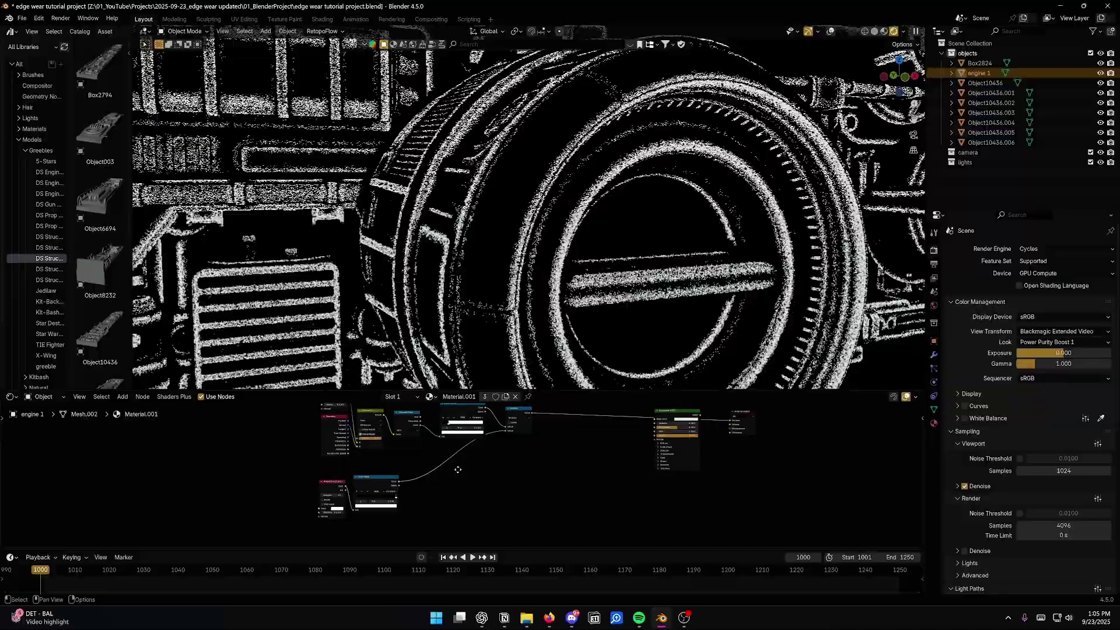
pyautogui.scroll(4, 339, 502)
pyautogui.doubleClick(321, 508)
pyautogui.write('4')
pyautogui.press('Return')
pyautogui.moveTo(267, 466); pyautogui.dragTo(308, 492, button='middle')
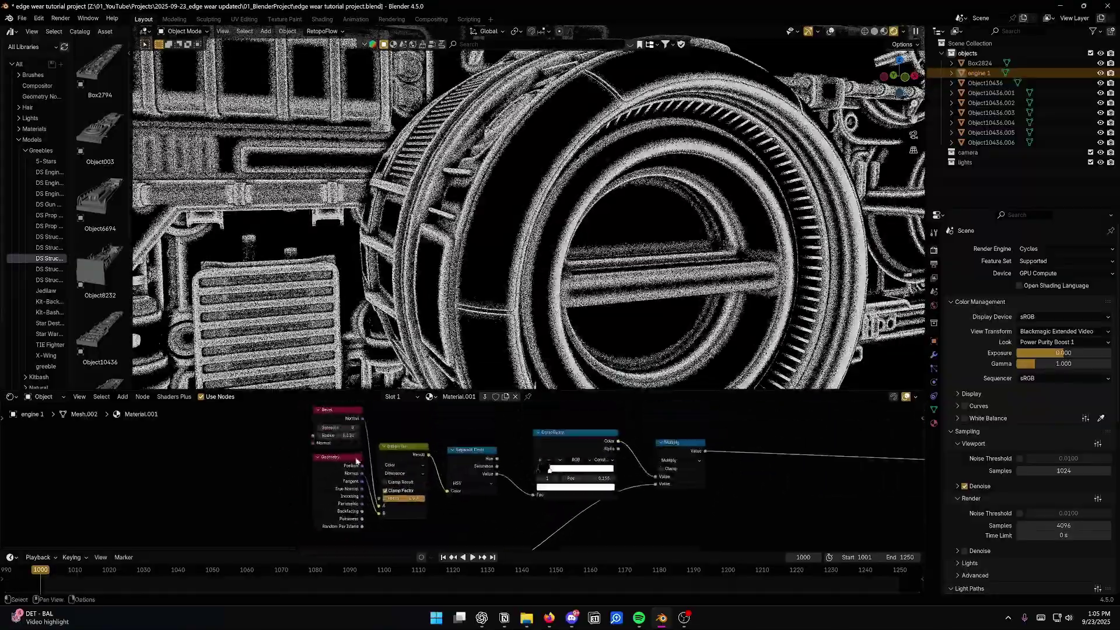
pyautogui.moveTo(508, 212); pyautogui.dragTo(584, 238, button='middle')
pyautogui.scroll(-4, 566, 234)
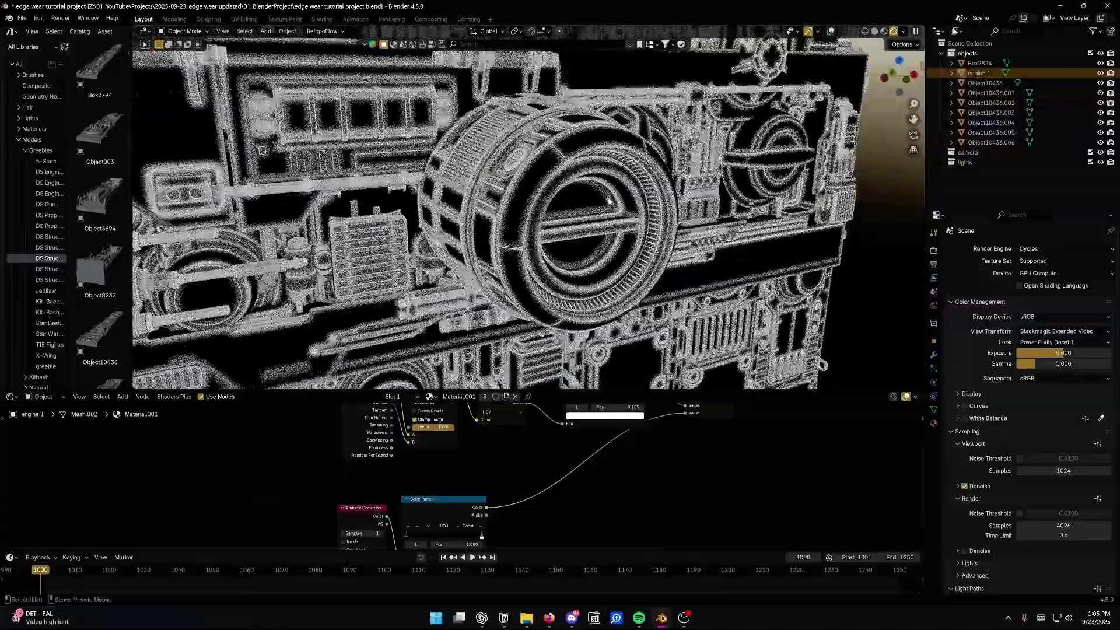
# Try different sample counts on the Ambient Occlusion and Bevel nodes while checking the mask up close on the round engine part.
pyautogui.scroll(5, 584, 238)
pyautogui.moveTo(453, 474); pyautogui.dragTo(460, 434, button='middle')
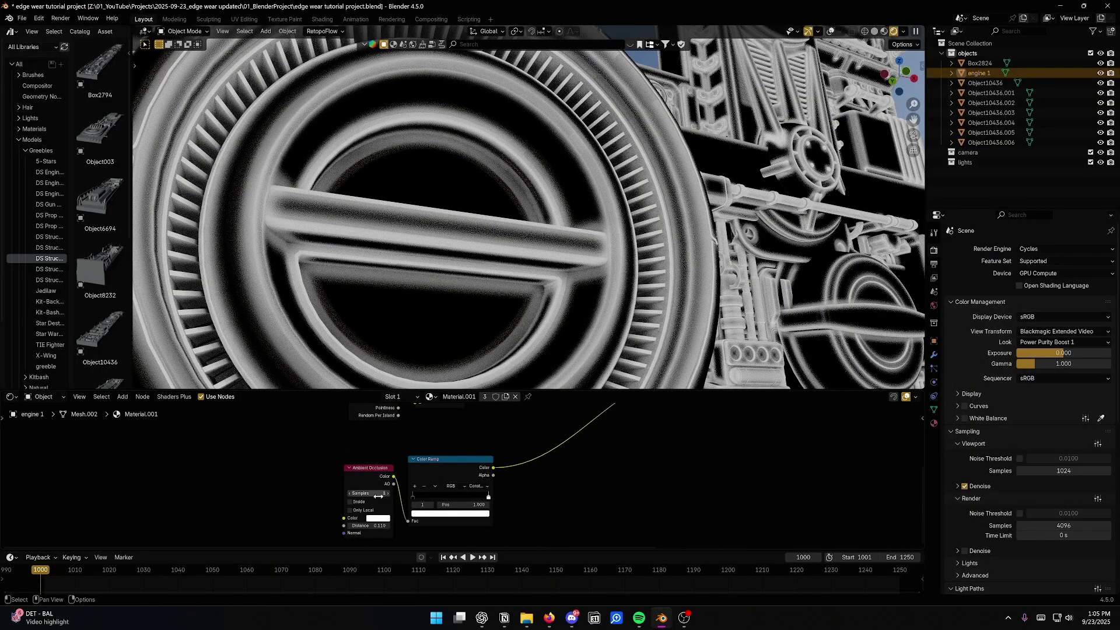
pyautogui.moveTo(378, 495)
pyautogui.mouseDown()
pyautogui.moveTo(362, 495)
pyautogui.moveTo(383, 495)
pyautogui.mouseUp()
pyautogui.moveTo(300, 403); pyautogui.dragTo(376, 474, button='middle')
pyautogui.scroll(-4, 321, 456)
pyautogui.moveTo(420, 438); pyautogui.dragTo(406, 438)
pyautogui.moveTo(425, 530); pyautogui.dragTo(420, 438, button='middle')
pyautogui.scroll(5, 420, 438)
pyautogui.moveTo(413, 496); pyautogui.dragTo(385, 495)
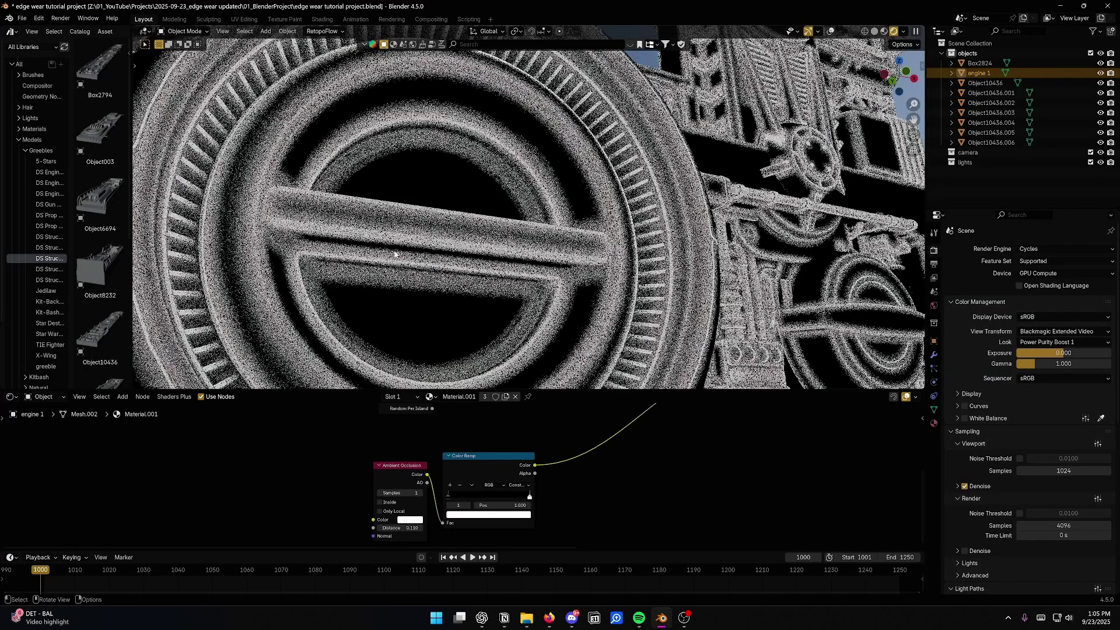
# Set the samples of both the Bevel and Ambient Occlusion nodes to 32 and check the edge mask on the engine.
pyautogui.scroll(-3, 443, 525)
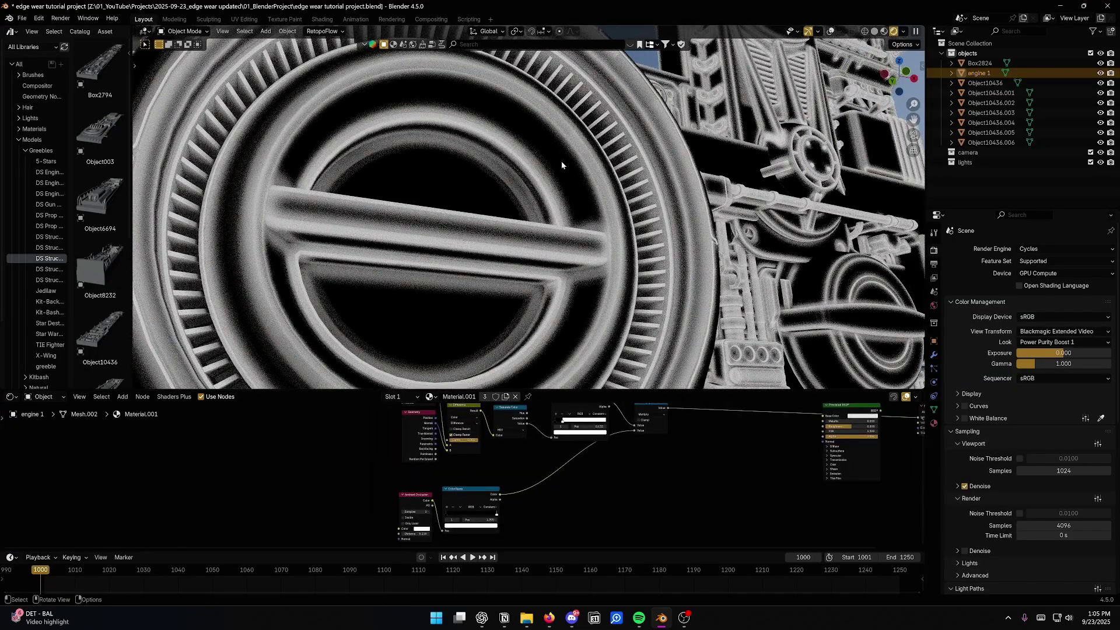
pyautogui.scroll(2, 420, 481)
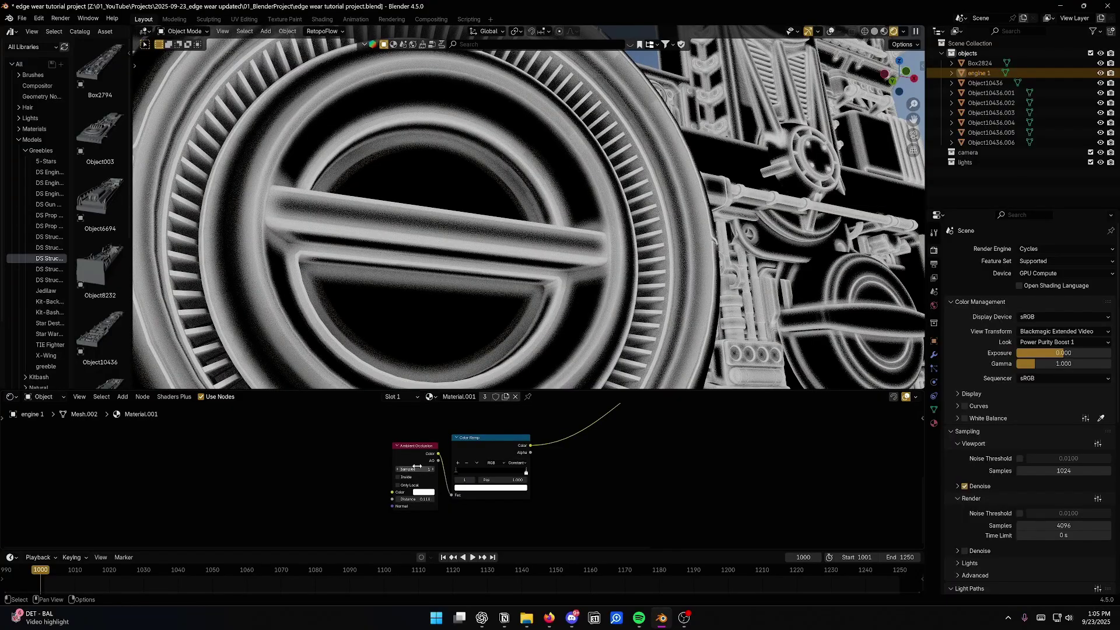
pyautogui.click(417, 469)
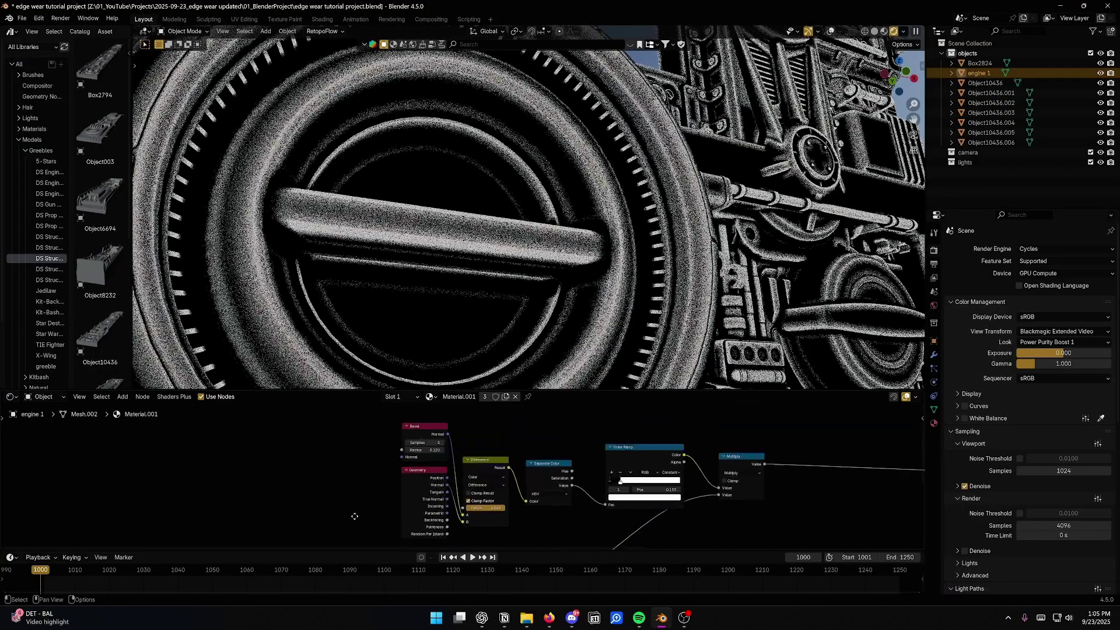
pyautogui.moveTo(420, 443); pyautogui.dragTo(349, 447)
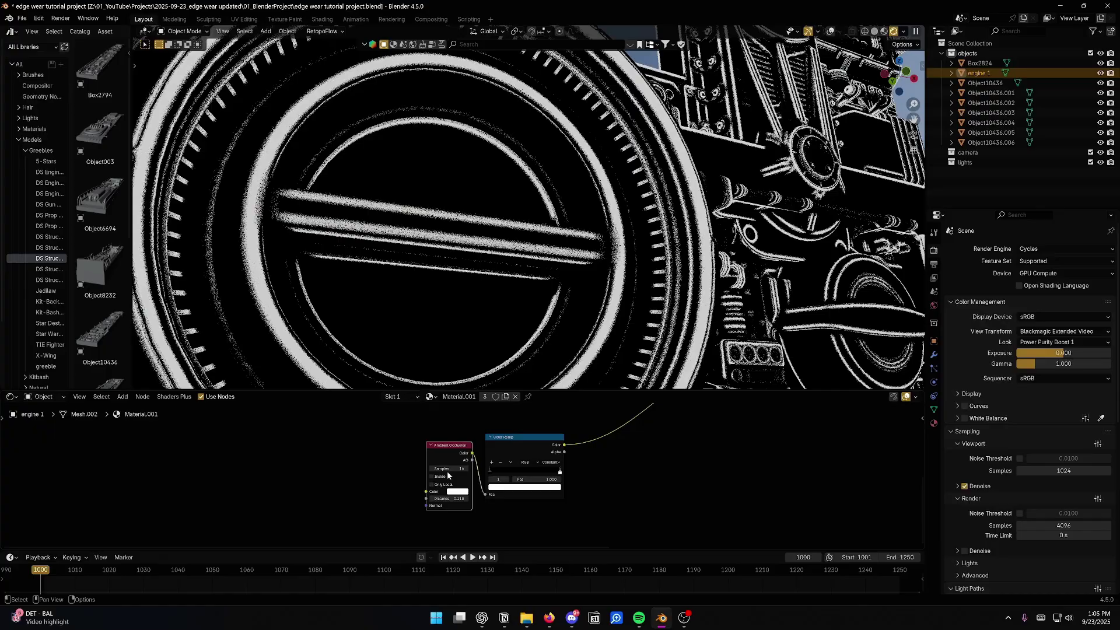
pyautogui.click(448, 469)
pyautogui.write('32')
pyautogui.press('Return')
pyautogui.moveTo(526, 208); pyautogui.dragTo(584, 204, button='middle')
pyautogui.scroll(-6, 549, 222)
pyautogui.keyDown('shift'); pyautogui.moveTo(519, 236); pyautogui.dragTo(630, 267, button='middle'); pyautogui.keyUp('shift')
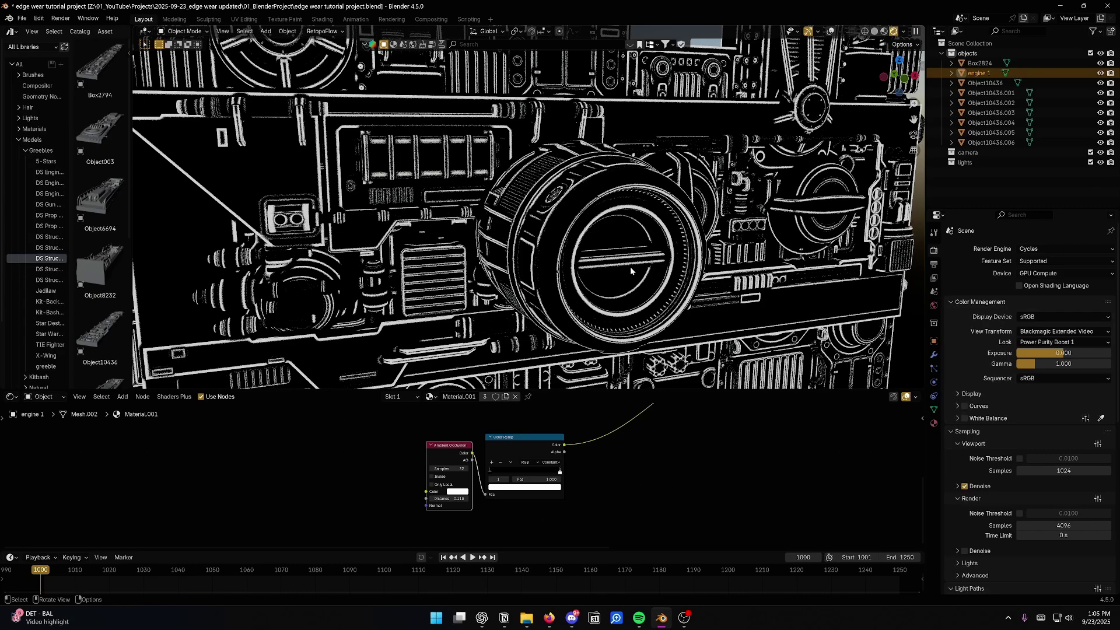
# Add a Noise Texture node before the Bevel node, preview it on the model and raise its scale to 15.
pyautogui.moveTo(699, 462); pyautogui.dragTo(544, 499, button='middle')
pyautogui.moveTo(431, 488); pyautogui.dragTo(759, 461, button='middle')
pyautogui.hotkey('shift', 'a')
pyautogui.click(415, 446)
pyautogui.write('no')
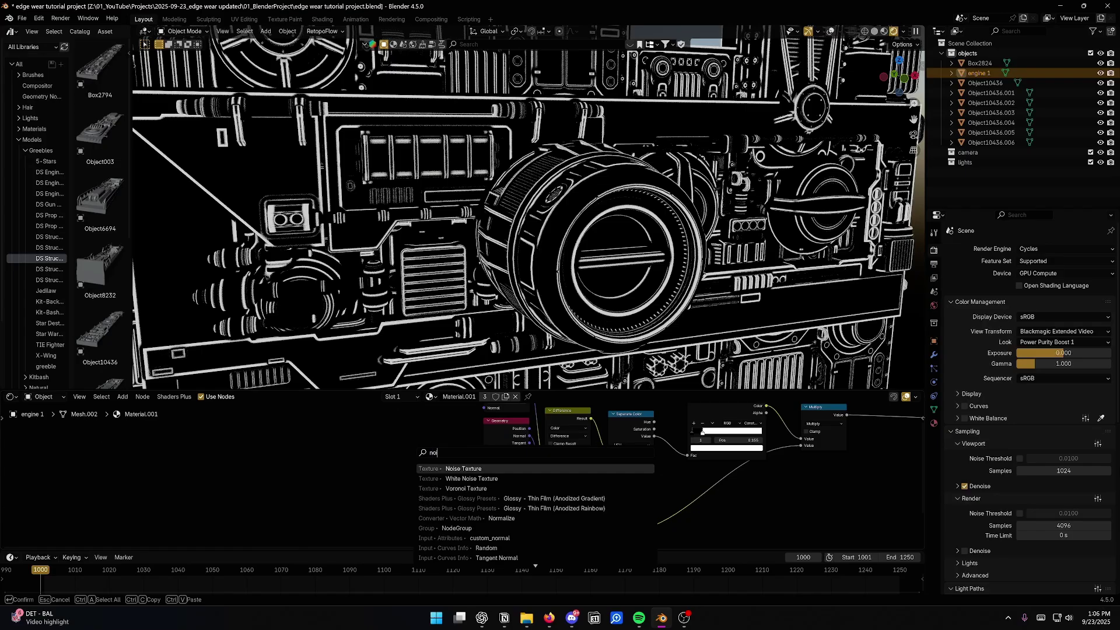
pyautogui.press('Return')
pyautogui.click(362, 480)
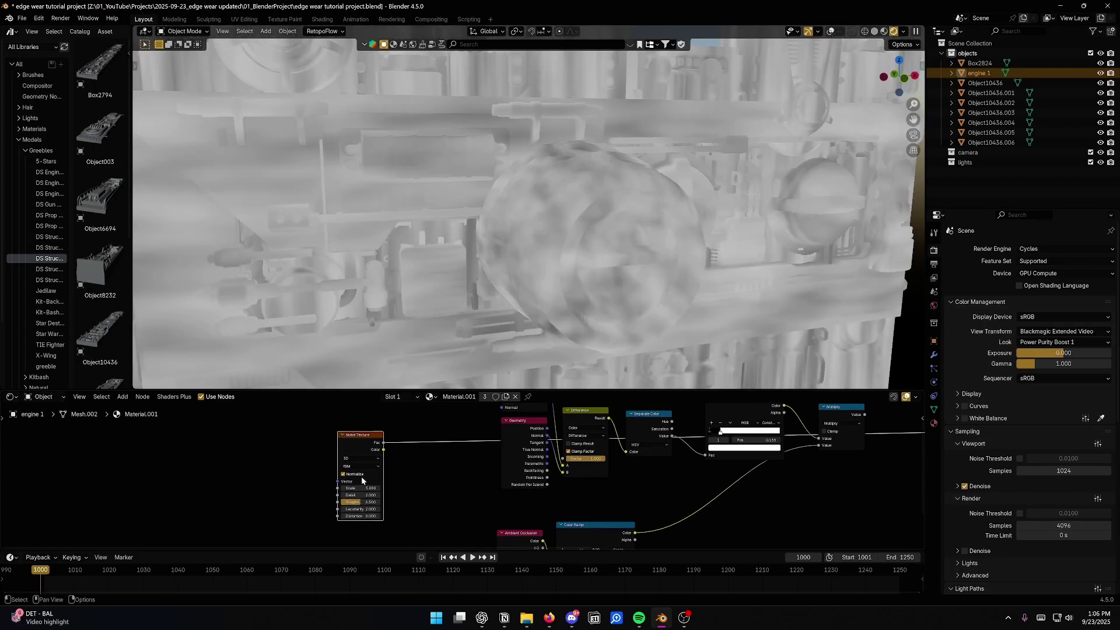
pyautogui.moveTo(362, 487); pyautogui.dragTo(409, 488)
pyautogui.moveTo(478, 456); pyautogui.dragTo(472, 518, button='middle')
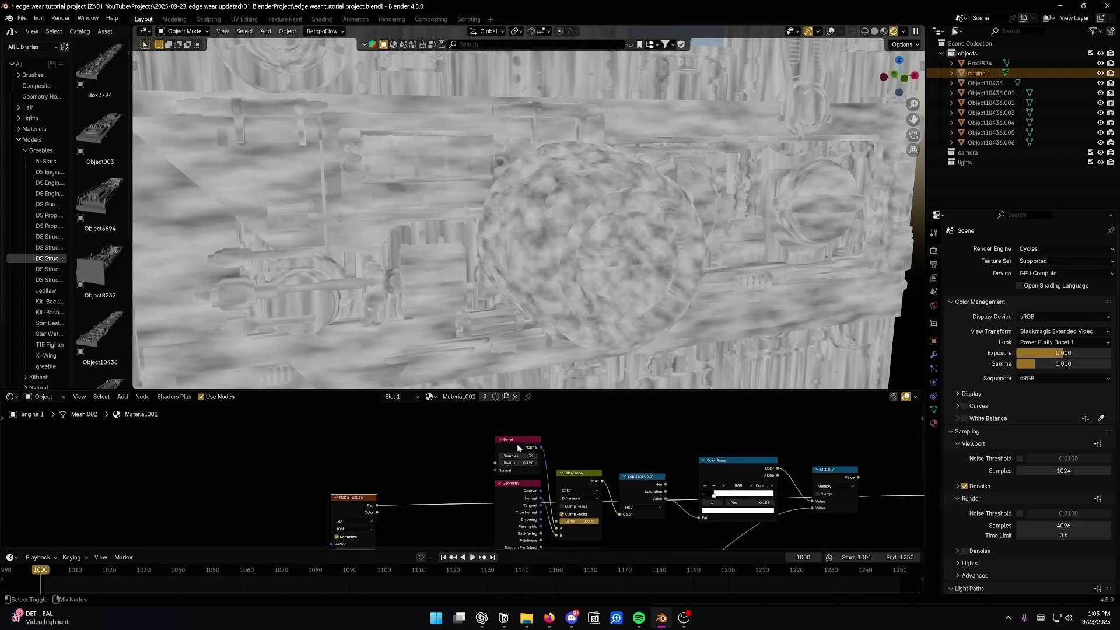
# Drive the Bevel node's Radius with the noise Fac output through a Map Range node with To Min -0.300 and To Max 0.470.
pyautogui.keyDown('ctrl'); pyautogui.keyDown('shift'); pyautogui.click(518, 445); pyautogui.keyUp('shift'); pyautogui.keyUp('ctrl')
pyautogui.moveTo(369, 477); pyautogui.dragTo(399, 445, button='middle')
pyautogui.moveTo(385, 466); pyautogui.dragTo(527, 430)
pyautogui.moveTo(688, 471); pyautogui.dragTo(543, 467, button='middle')
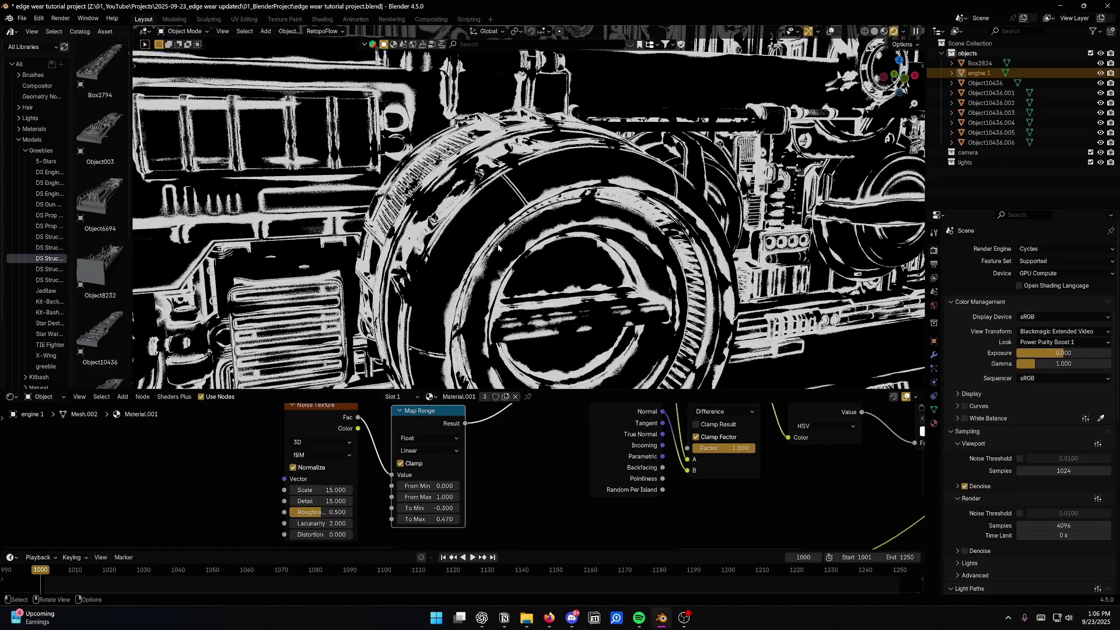
pyautogui.scroll(-8, 662, 470)
pyautogui.moveTo(730, 461); pyautogui.dragTo(694, 464, button='middle')
pyautogui.scroll(4, 694, 464)
pyautogui.moveTo(394, 501); pyautogui.dragTo(378, 501)
# Connect the edge mask ramp's Color output to the Principled BSDF's Metallic input and set the Roughness to 0.215.
pyautogui.moveTo(702, 502); pyautogui.dragTo(325, 539, button='middle')
pyautogui.moveTo(768, 472); pyautogui.dragTo(621, 467, button='middle')
pyautogui.scroll(3, 461, 466)
pyautogui.moveTo(395, 439); pyautogui.dragTo(708, 465)
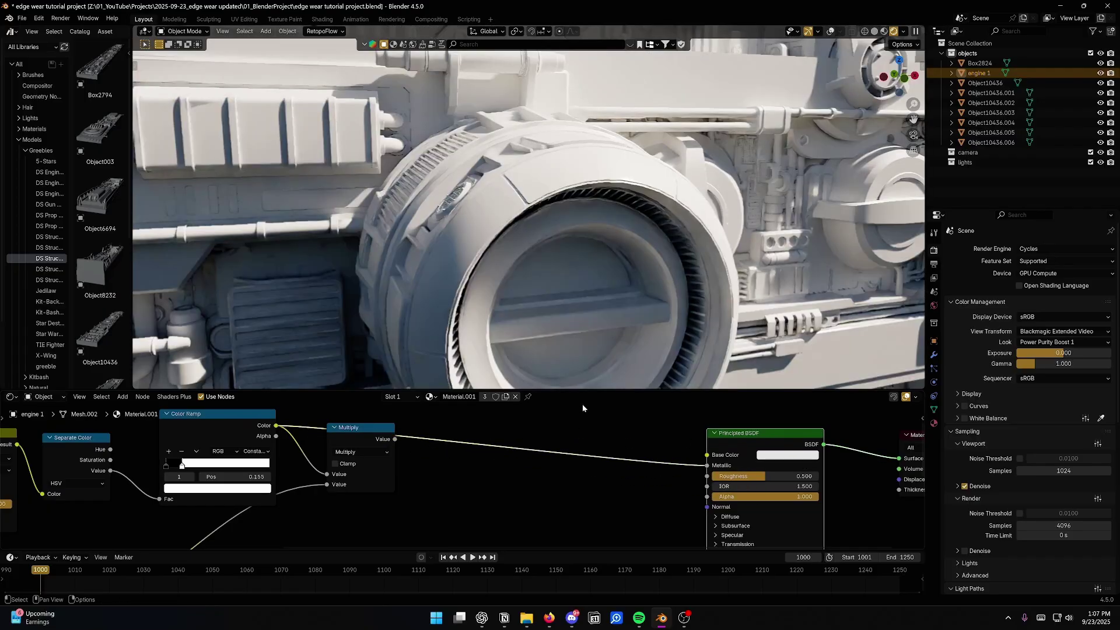
pyautogui.scroll(-3, 461, 474)
pyautogui.moveTo(379, 448); pyautogui.dragTo(379, 485)
pyautogui.moveTo(684, 477)
pyautogui.mouseDown()
pyautogui.moveTo(693, 476)
pyautogui.moveTo(678, 476)
pyautogui.mouseUp()
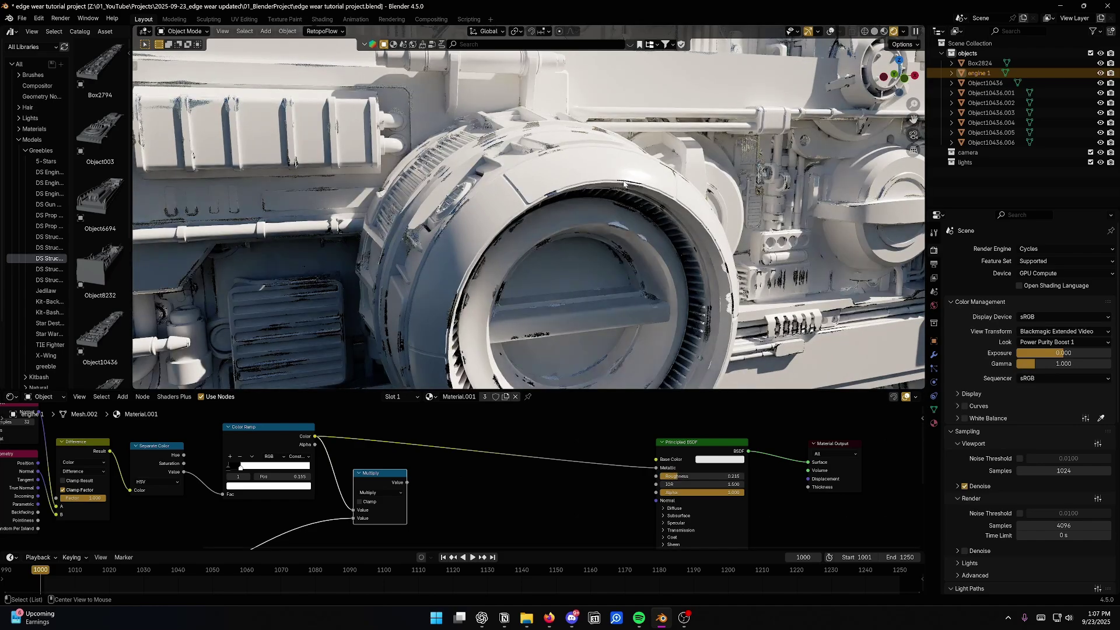
# Inspect the metallic edge wear up close on the engine ring and across the whole model.
pyautogui.moveTo(640, 284); pyautogui.dragTo(548, 114, button='middle')
pyautogui.scroll(3, 628, 251)
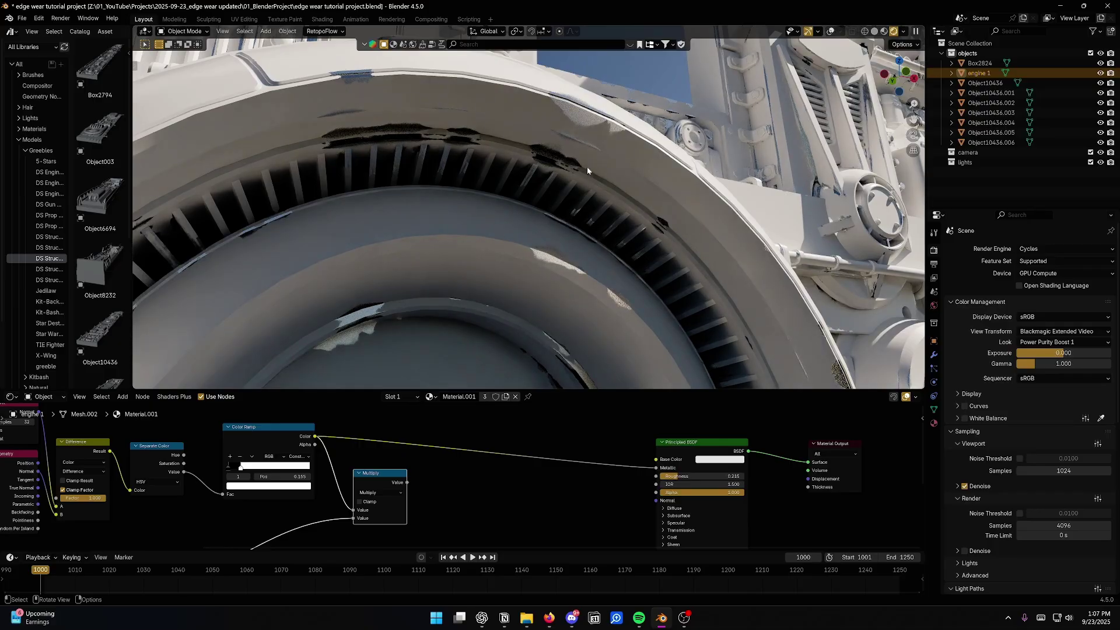
pyautogui.scroll(-6, 587, 172)
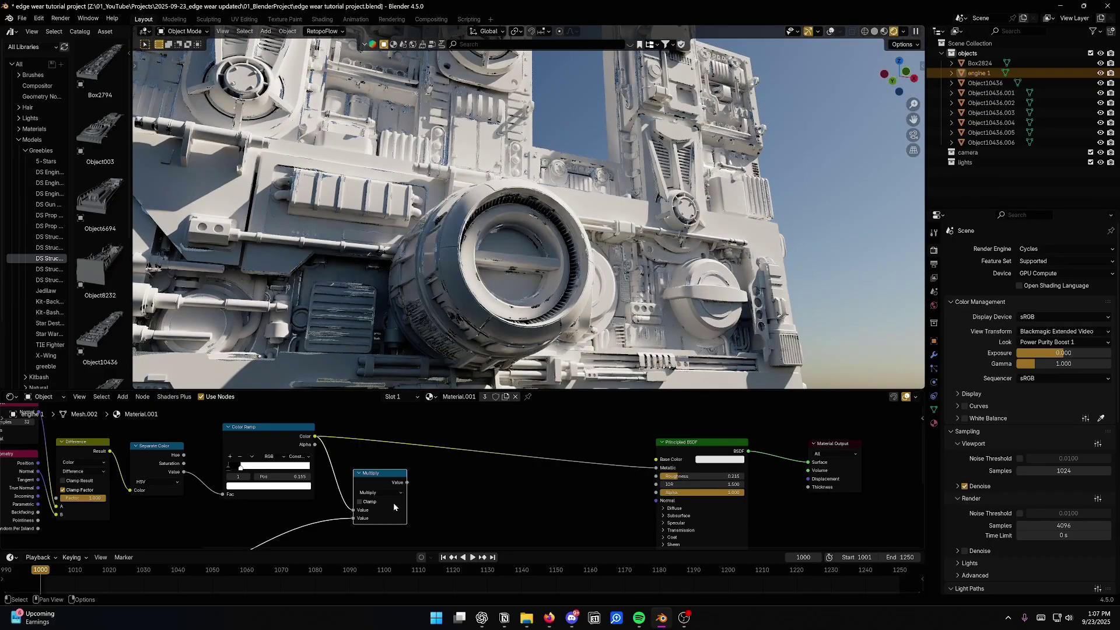
pyautogui.scroll(-4, 509, 287)
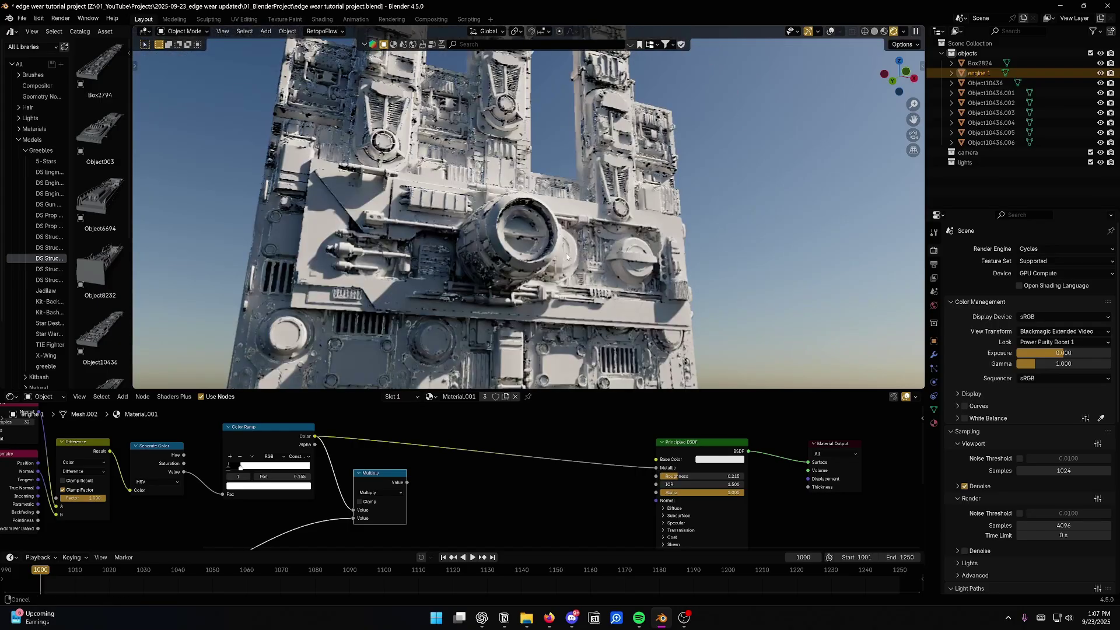
pyautogui.moveTo(612, 265); pyautogui.dragTo(601, 283, button='middle')
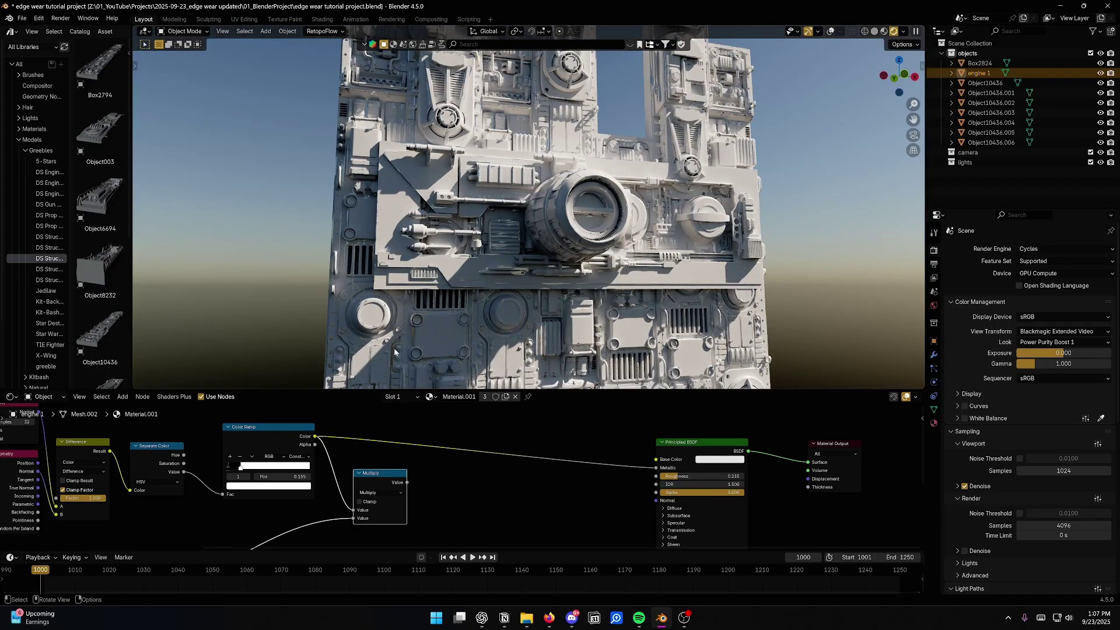
pyautogui.scroll(-4, 262, 467)
pyautogui.moveTo(233, 479); pyautogui.dragTo(237, 447, button='middle')
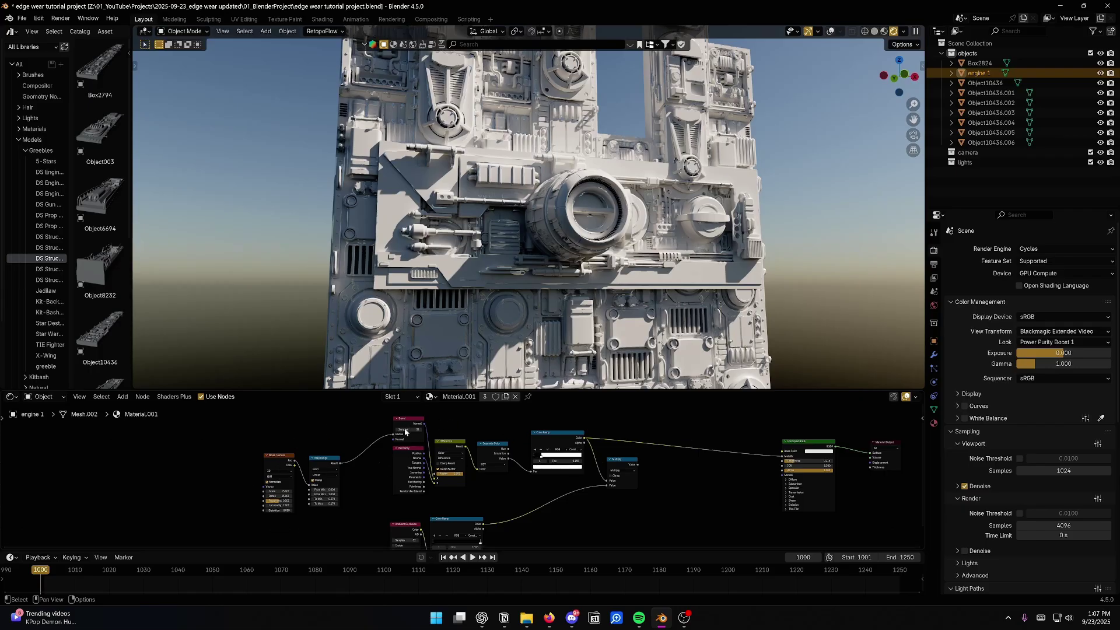
pyautogui.moveTo(387, 425); pyautogui.dragTo(497, 492)
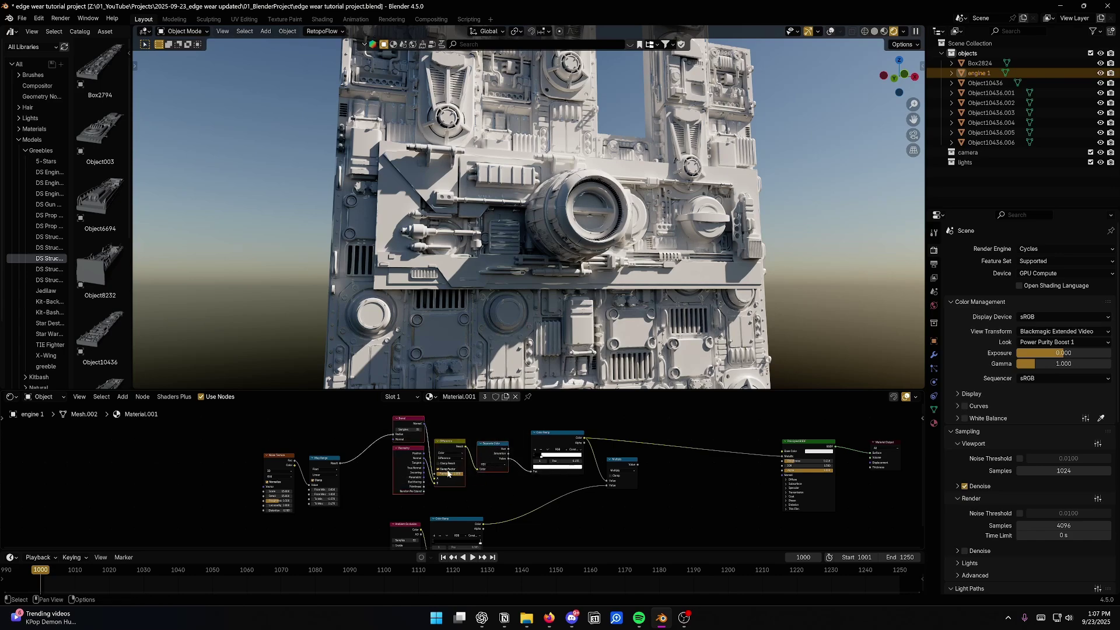
pyautogui.click(386, 414)
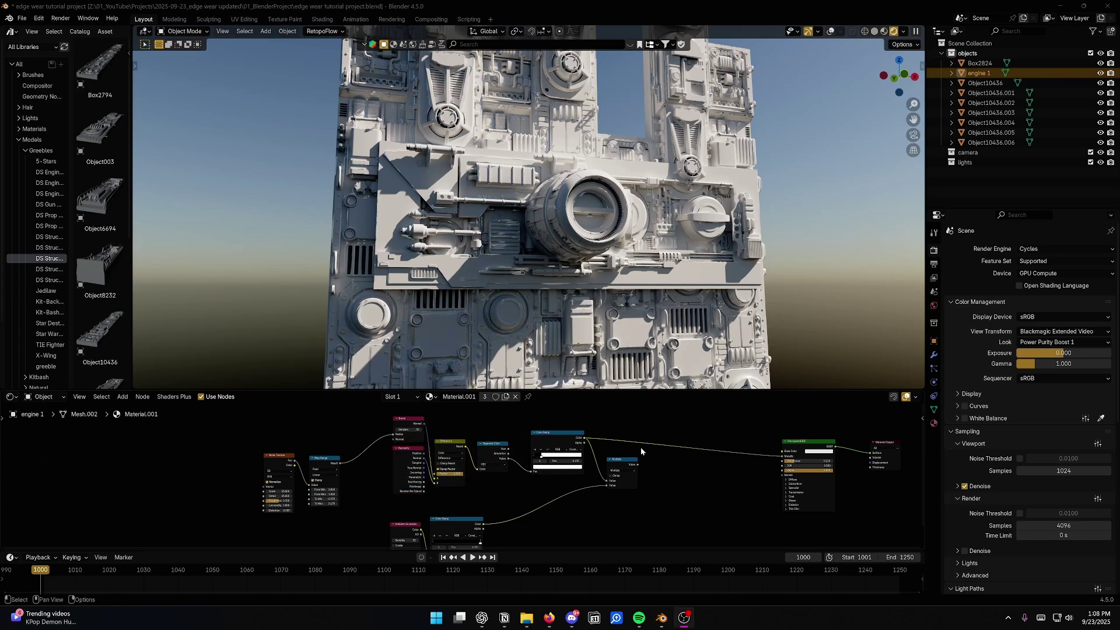